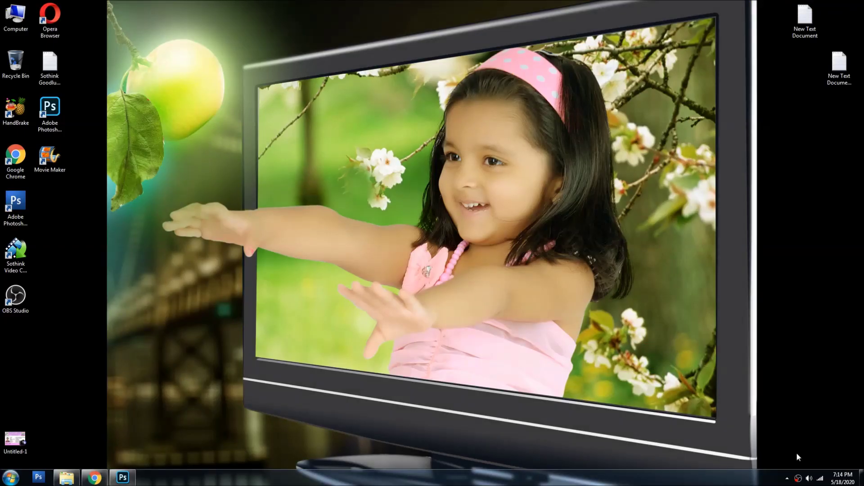
- Launch Photoshop 2020 and load the baby photo _RSB6269 from its folder
double_click(50, 110)
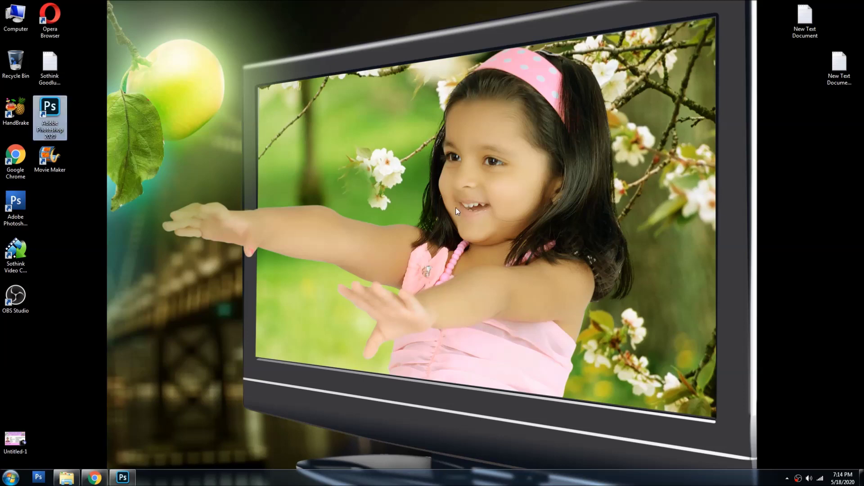
left_click(118, 478)
left_click(67, 478)
mouse_move(144, 122)
left_mouse_down()
mouse_move(164, 287)
mouse_move(440, 122)
left_mouse_up()
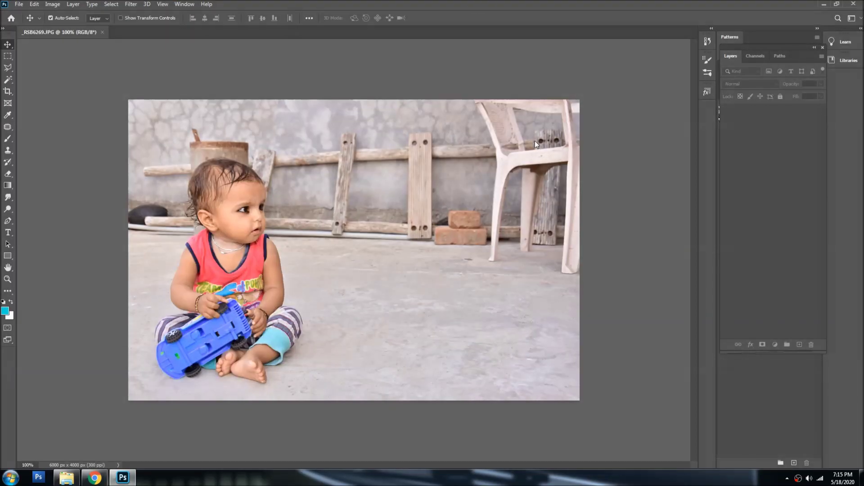
- Zoom in and clone clean skin over the first forehead blemishes with an enlarged Clone Stamp
scroll(241, 189, "up", 2)
scroll(241, 190, "up", 1)
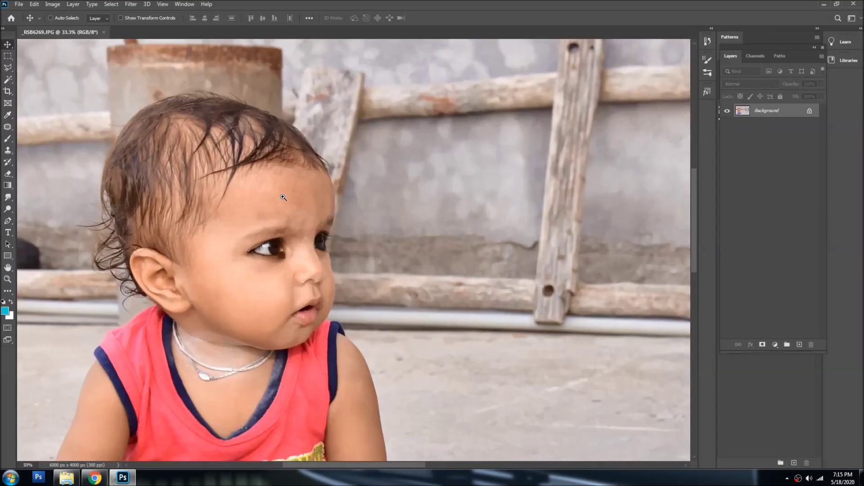
scroll(270, 209, "up", 1)
key("s")
scroll(269, 203, "up", 1)
key("bracketright")
key("bracketright")
key("bracketright")
key("bracketright")
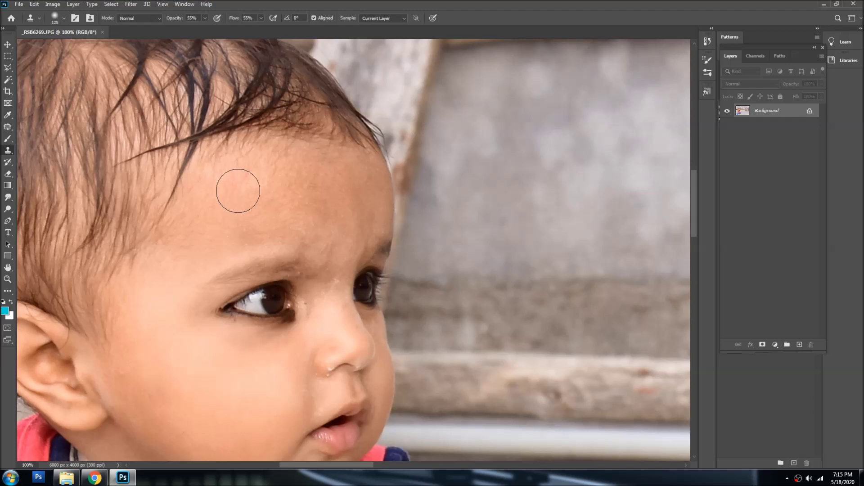
left_click(219, 187, "alt")
left_click_drag(279, 157, 243, 155)
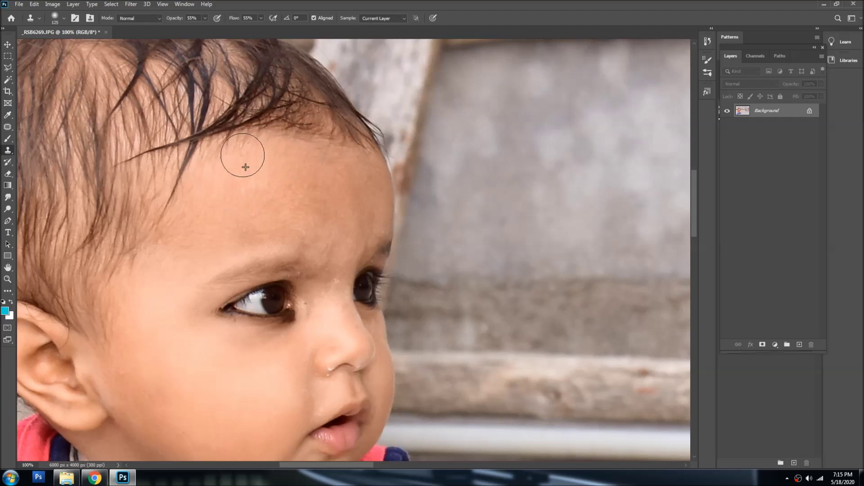
- Resample clean skin and stamp out the remaining forehead spots
left_click(260, 197, "alt")
left_click_drag(288, 200, 318, 188)
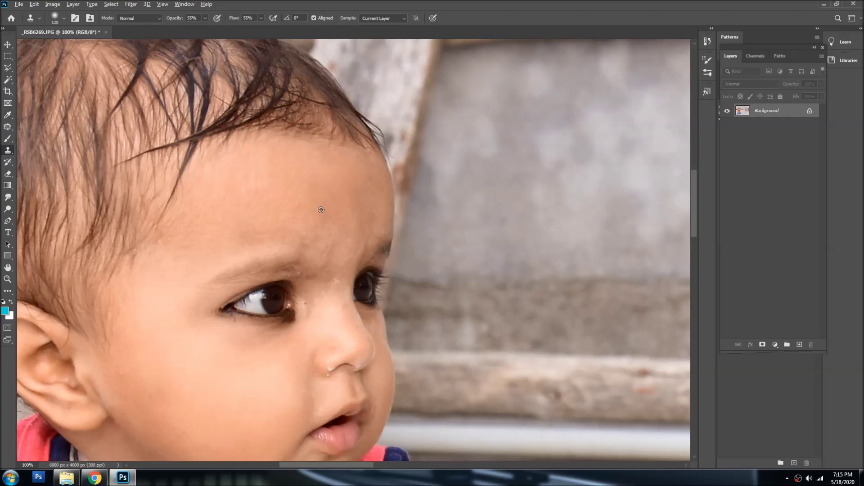
left_click(320, 233, "alt")
left_click(348, 242)
left_click(247, 186, "alt")
left_click_drag(211, 217, 202, 215)
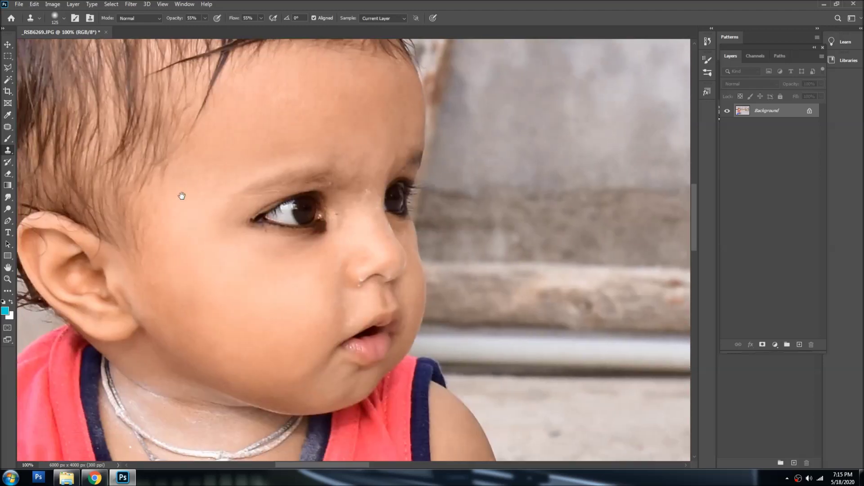
- Clone away blemishes along the cheek, jaw and nose bridge with a smaller brush
left_click_drag(144, 274, 180, 195)
left_click(148, 254, "alt")
left_click_drag(198, 334, 276, 362)
key("bracketleft")
key("bracketleft")
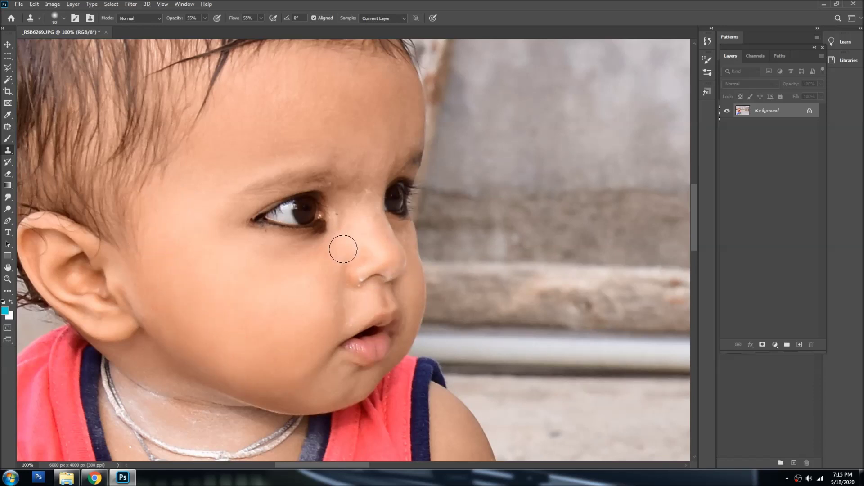
left_click_drag(341, 222, 346, 200)
left_click(372, 225, "alt")
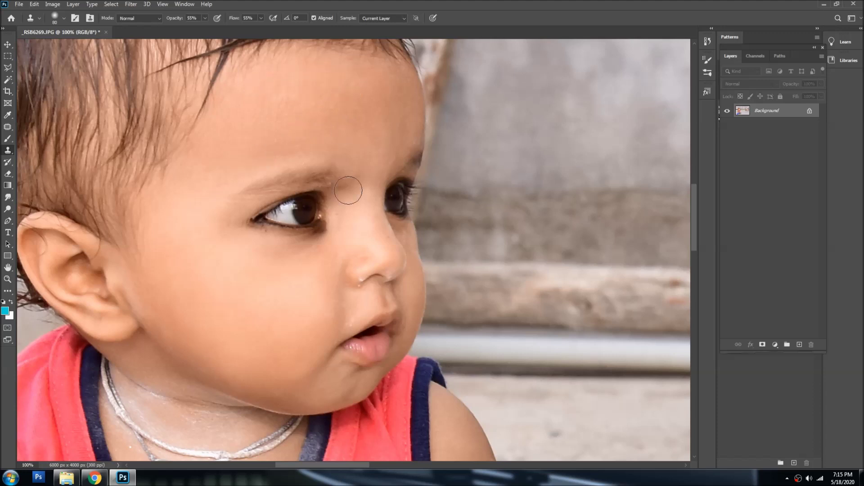
left_click_drag(371, 259, 372, 248)
- Zoom closer on the nose and stamp out the small blemish beside it
key("p")
key("s")
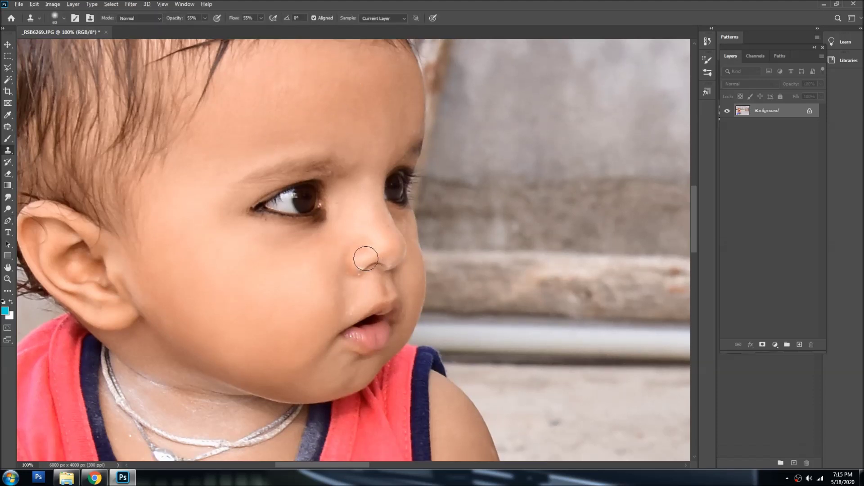
left_click(367, 257, "ctrl")
key("bracketleft")
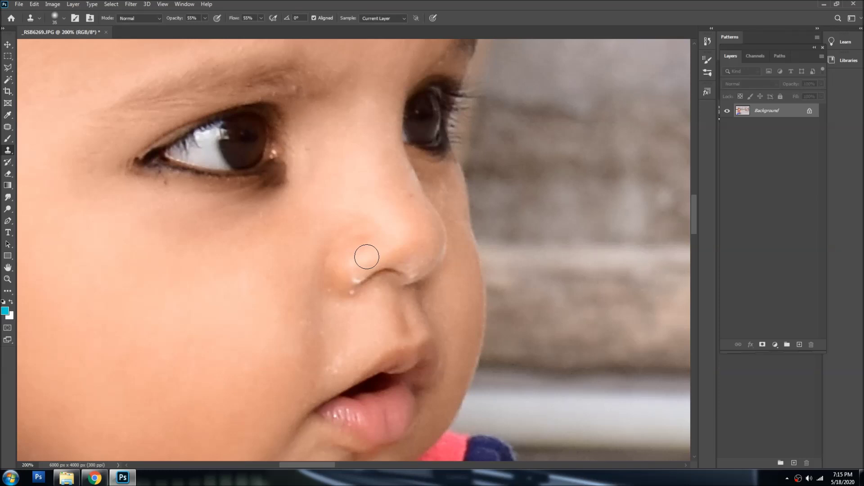
left_click(356, 285)
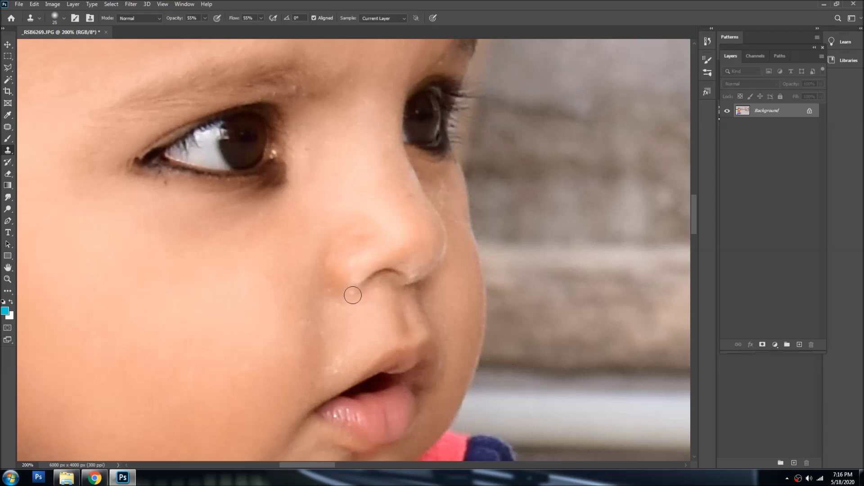
- Check the mouth and chin area, then return to the Move tool and zoom out
scroll(341, 334, "down", 1)
key("bracketright")
key("bracketright")
key("bracketright")
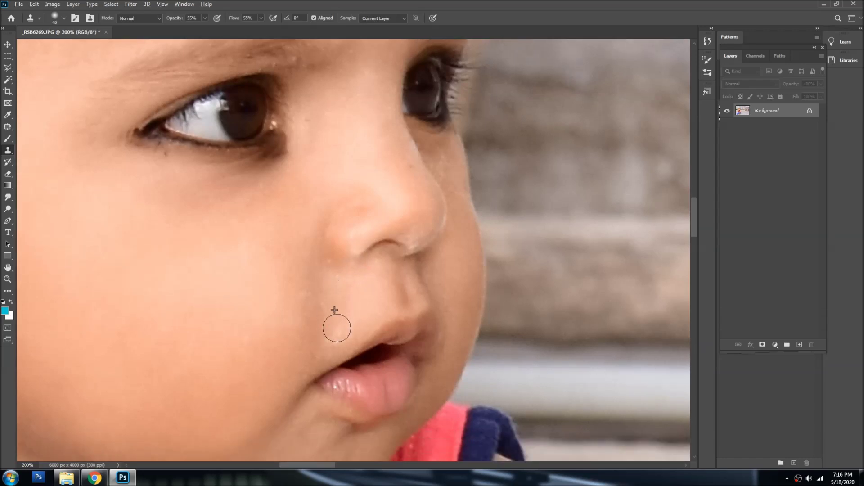
mouse_move(340, 333)
left_mouse_down()
mouse_move(332, 215)
mouse_move(312, 214)
left_mouse_up()
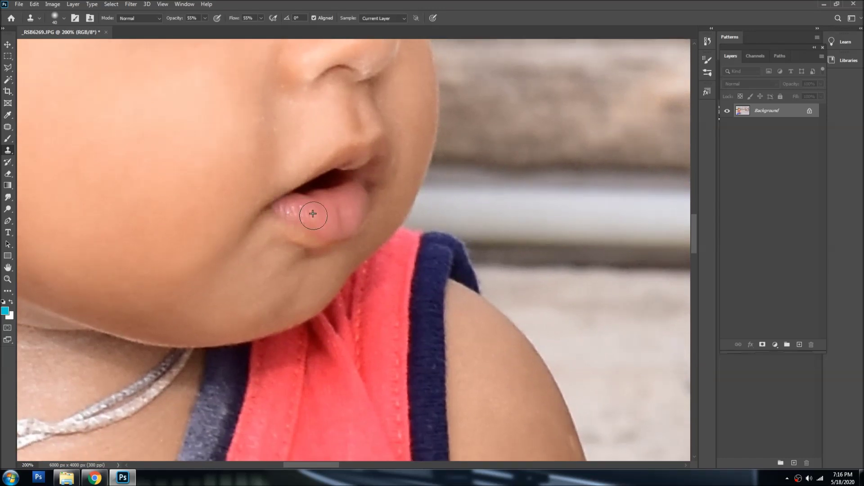
key("v")
left_click(291, 255, "ctrl+alt")
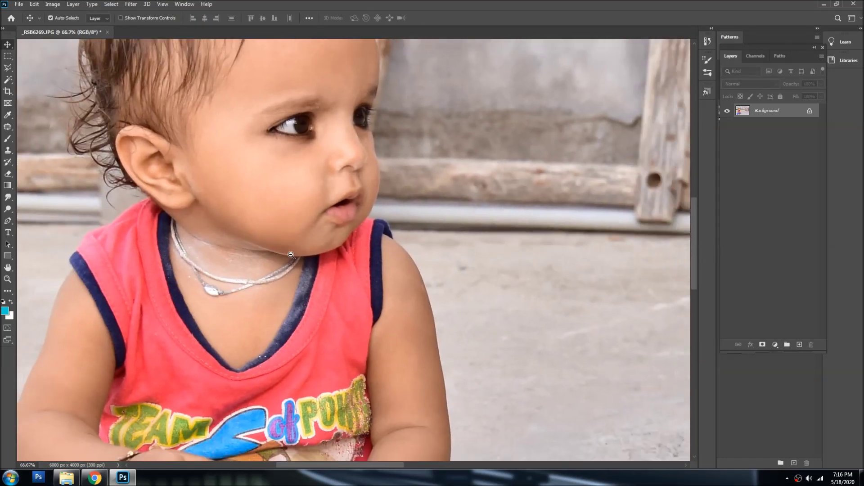
- Zoom out to show the whole child and toy, and ready an enlarged Burn brush
left_click(292, 255, "ctrl+alt")
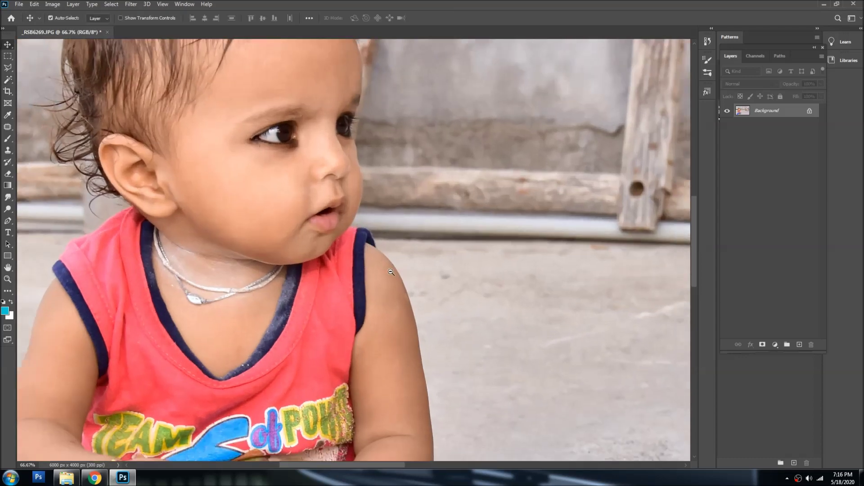
left_click(389, 269, "ctrl+alt")
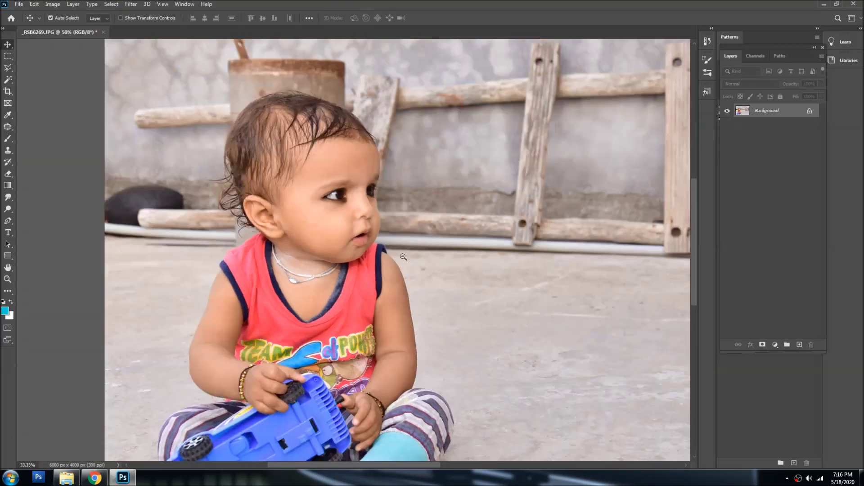
key("o")
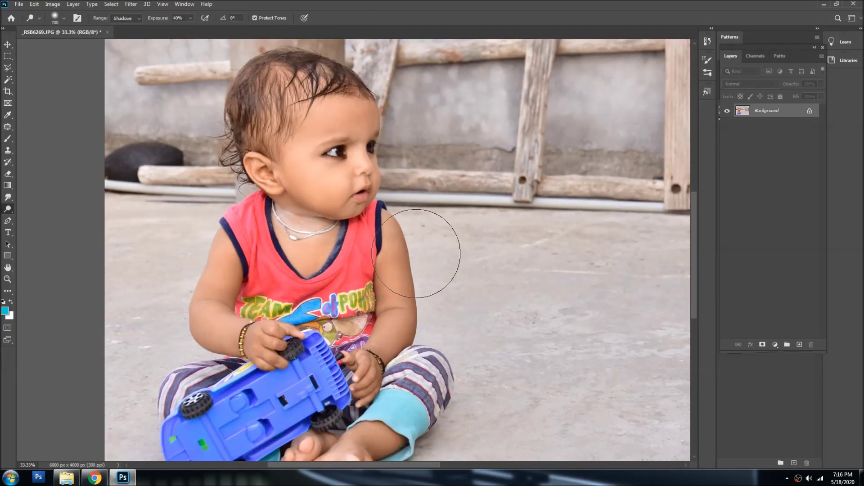
key("bracketright")
key("bracketright")
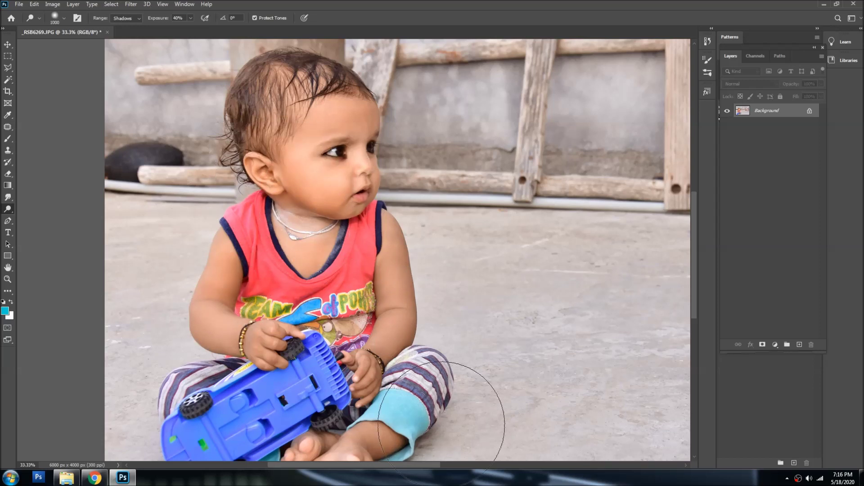
- Apply Levels with input values 23, 1.11 and 254 to boost contrast
key("ctrl+l")
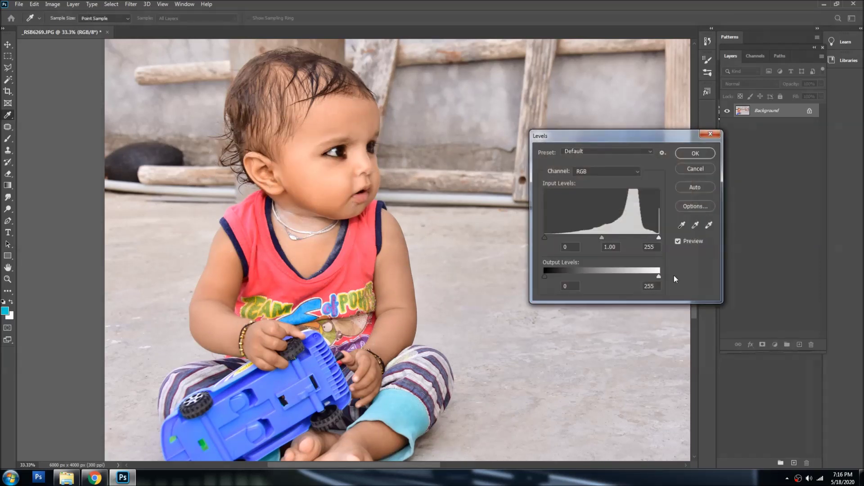
left_click_drag(659, 237, 655, 237)
left_click_drag(545, 238, 552, 237)
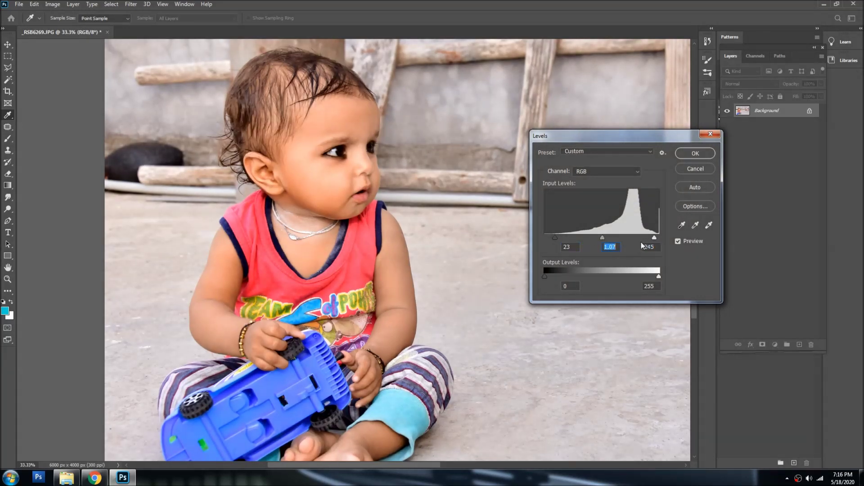
left_click_drag(656, 236, 658, 237)
key("Return")
- Switch to Dodge, then back to Move, and zoom out to view the whole photo
key("o")
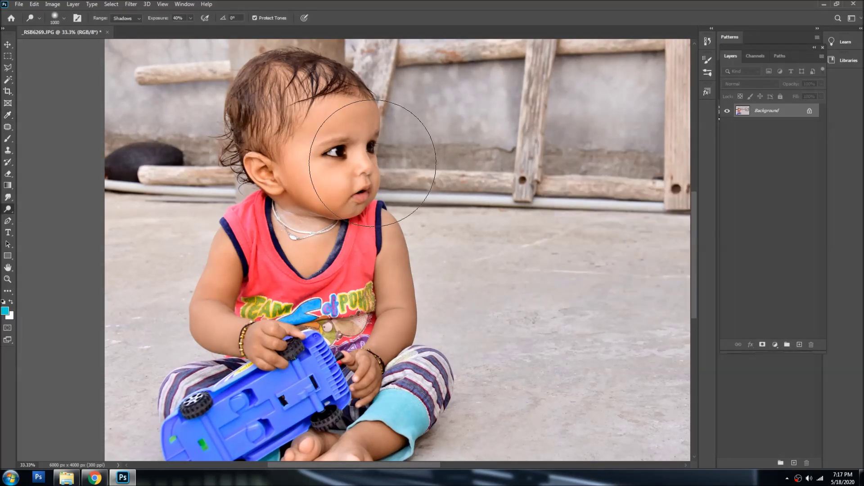
key("v")
left_click(396, 166, "alt")
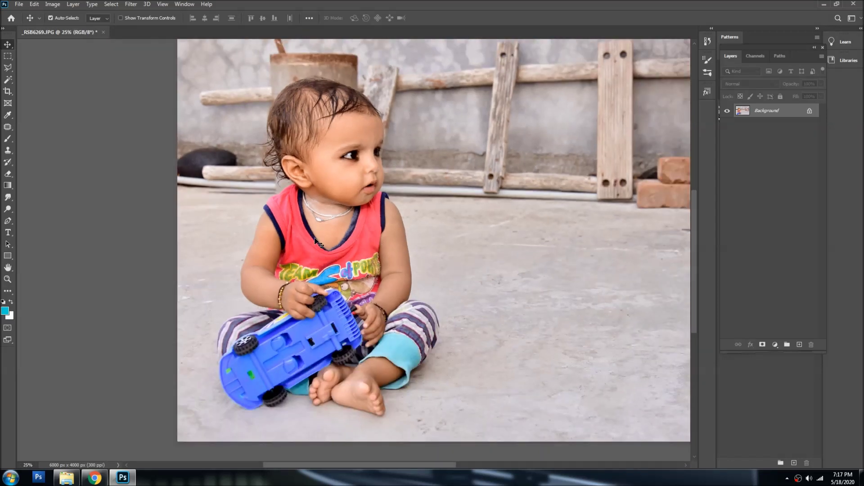
scroll(351, 199, "up", 1)
scroll(392, 150, "up", 1)
- Run Filter > Imagenomic > Portraiture with the Default preset on the whole photo
left_click(128, 4)
mouse_move(146, 197)
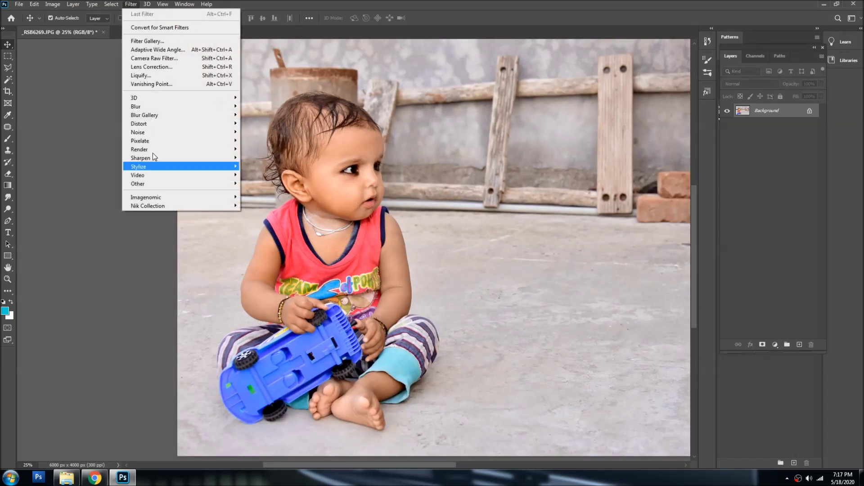
left_click(273, 197)
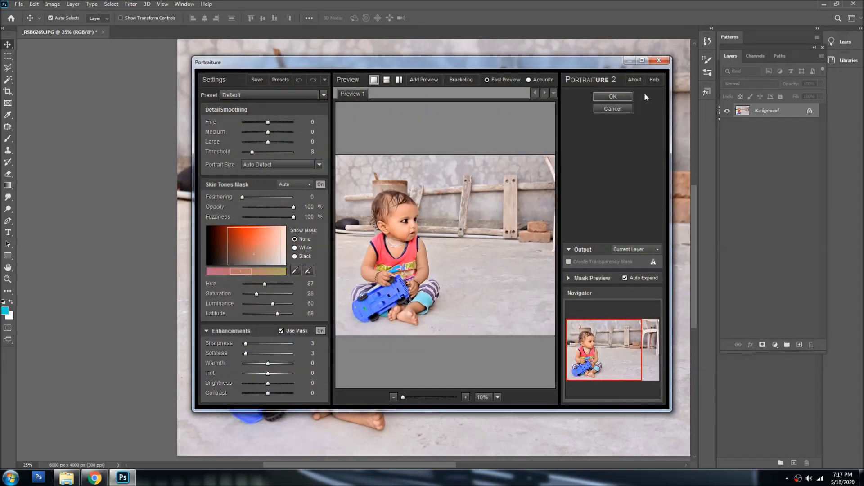
left_click(613, 97)
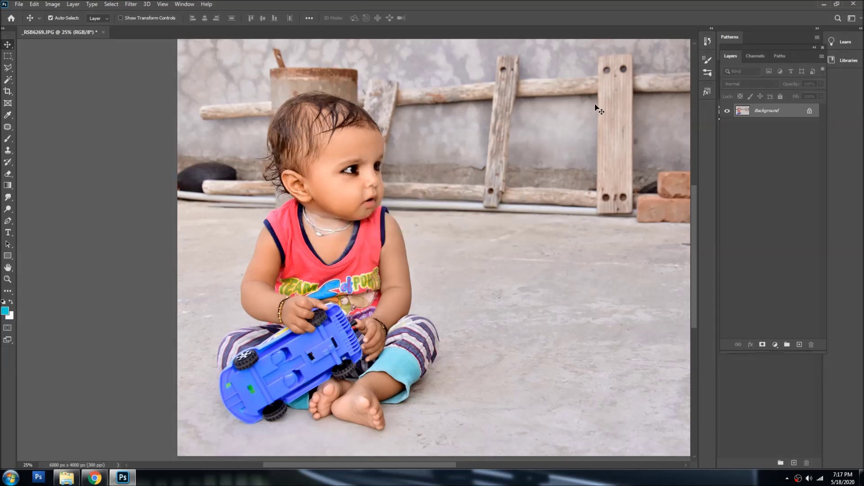
scroll(324, 225, "up", 2)
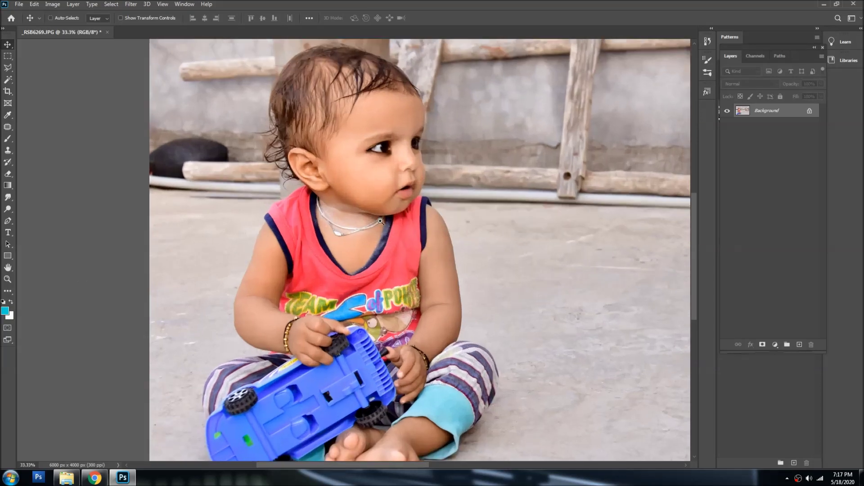
- Magic Wand select the pale neck patch and necklace area below it
scroll(324, 226, "up", 2)
scroll(324, 225, "up", 2)
key("w")
left_click(311, 224)
left_click(353, 219, "shift")
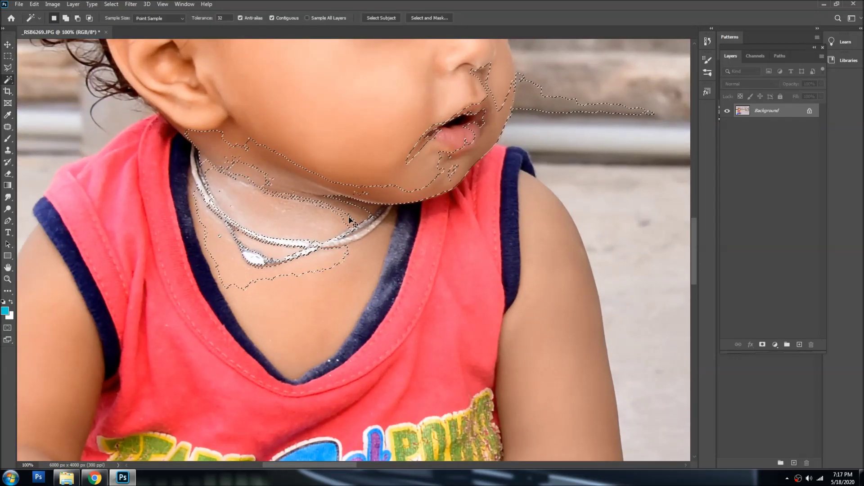
key("ctrl+d")
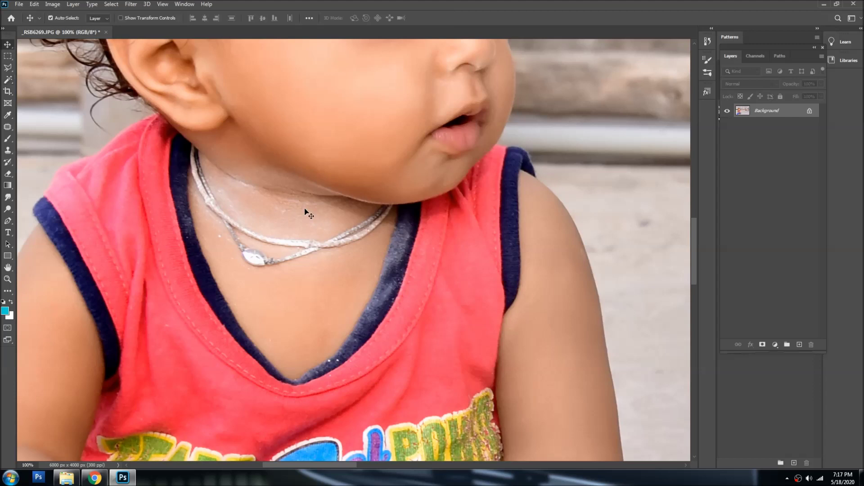
left_click(295, 223)
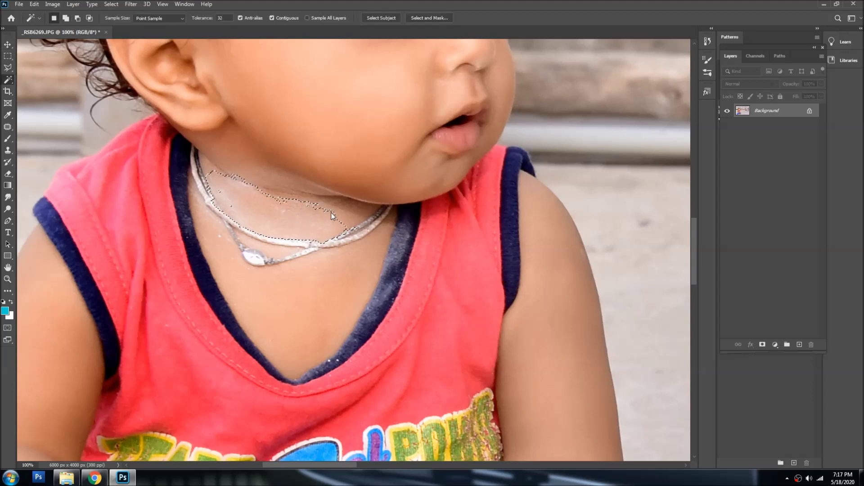
left_click(297, 252, "shift")
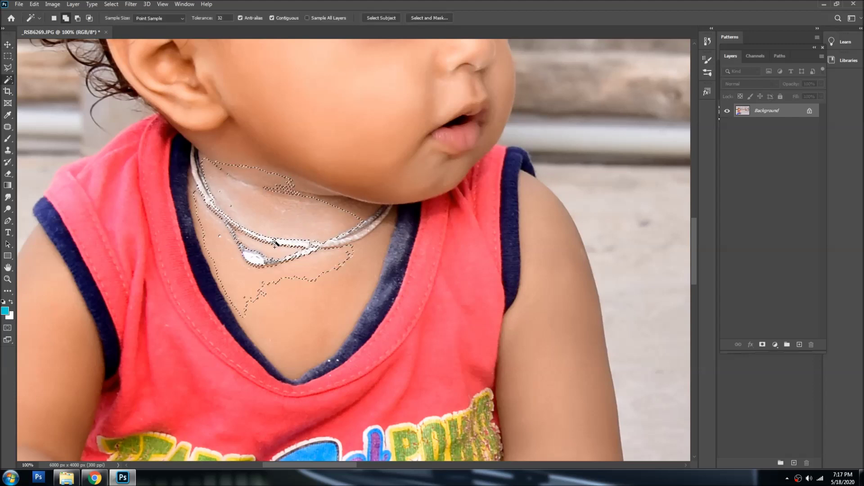
- Feather the neck selection by 10 px and warm it with Color Balance +60, 0, -10
right_click(295, 213)
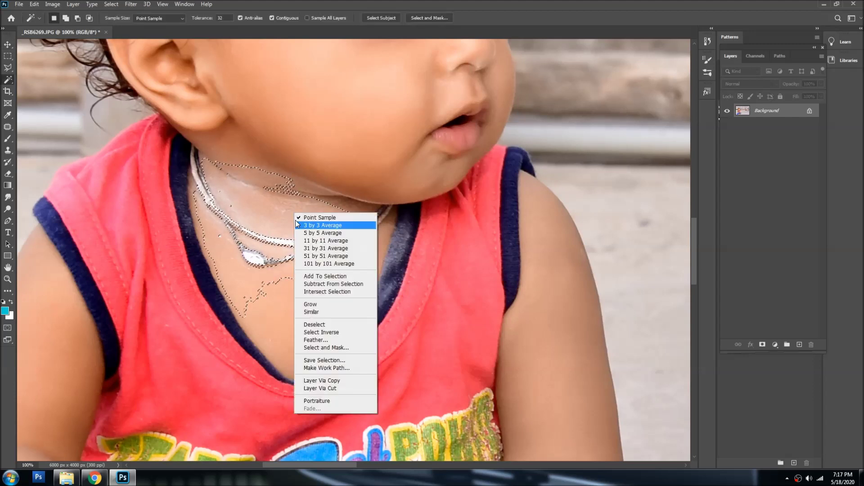
left_click(327, 340)
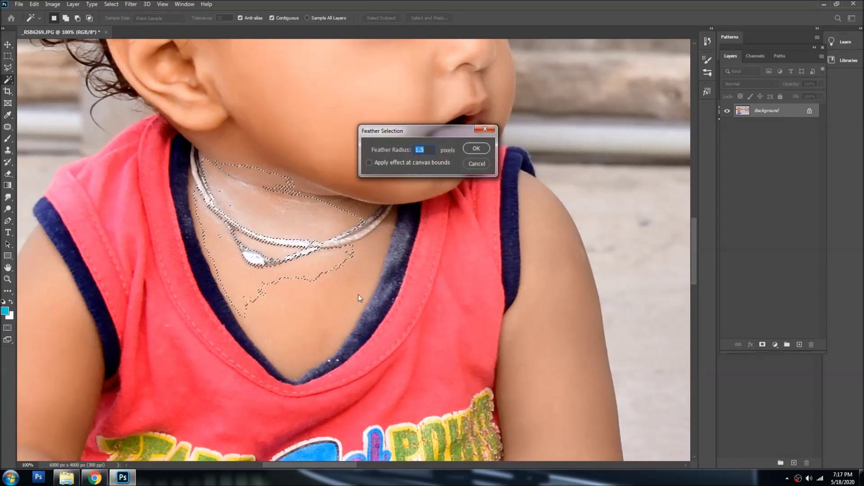
type("10")
key("Return")
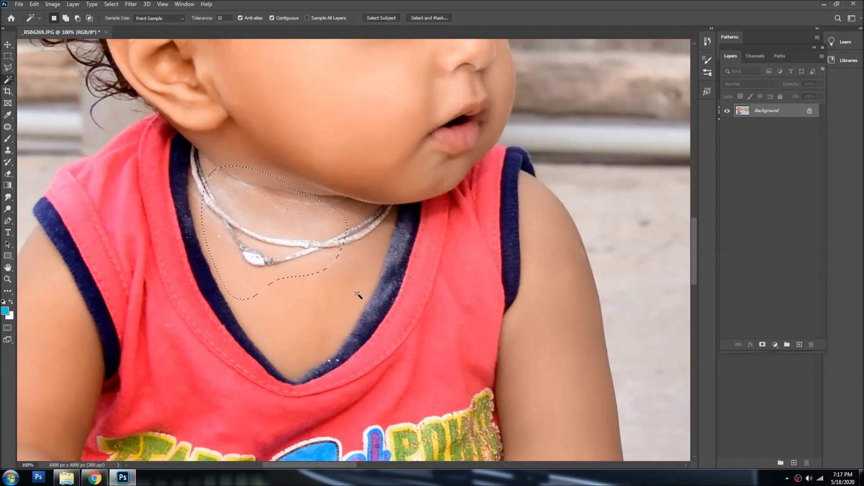
key("ctrl+b")
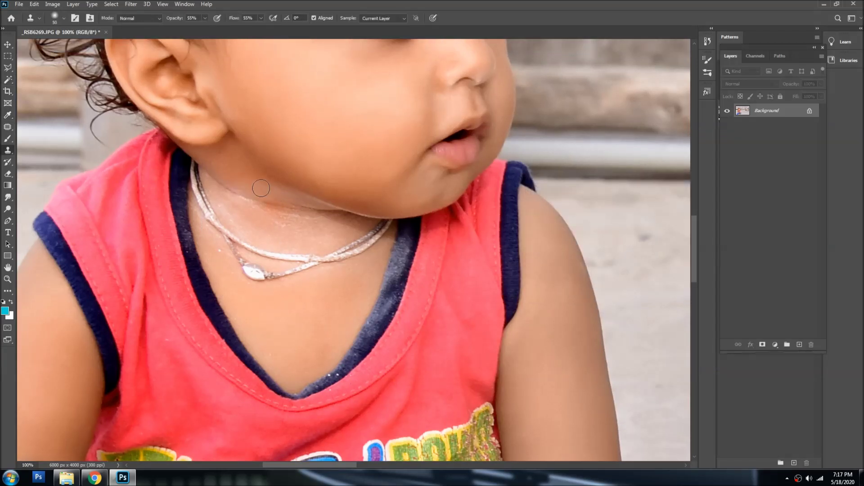
- Clone clean skin over the reddish neck blemish and the area near the pendant
scroll(240, 183, "up", 1)
left_click(230, 185, "alt")
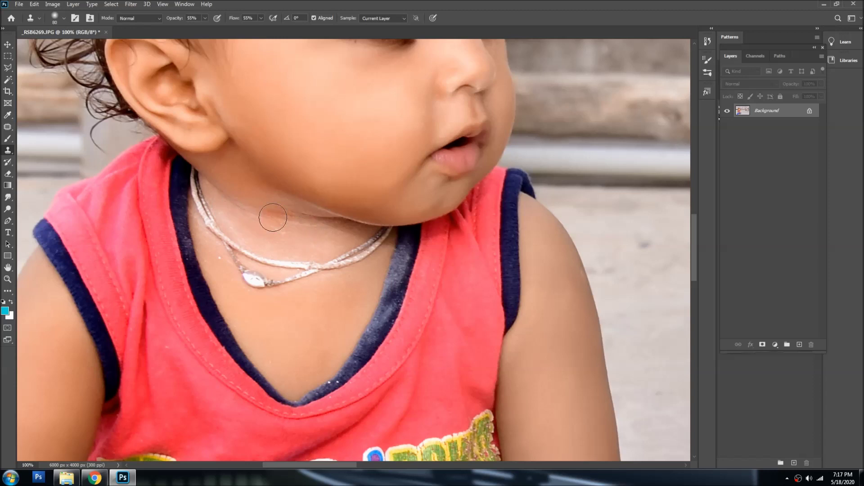
left_click(273, 217)
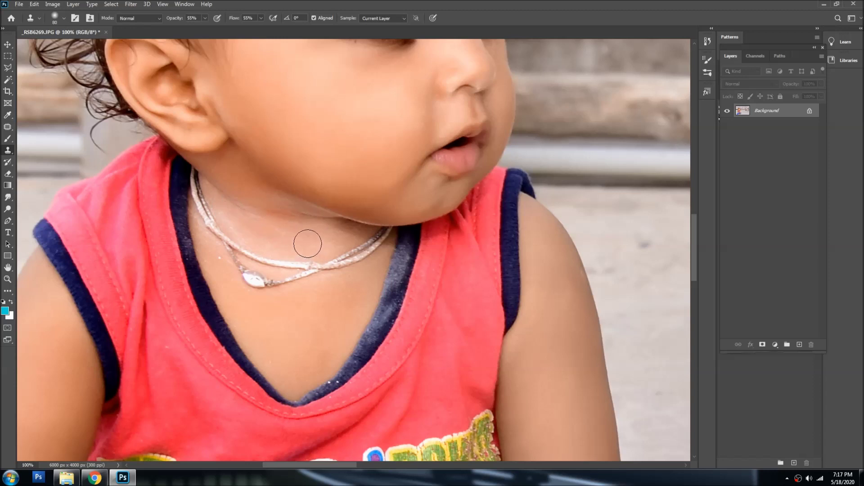
left_click(238, 225)
key("v")
- Dodge to lighten the shadows along the neck and necklace
scroll(348, 246, "down", 1)
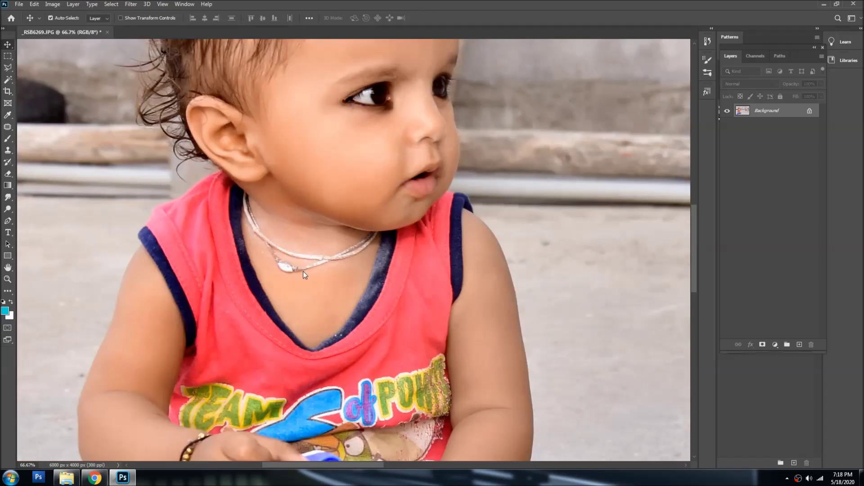
scroll(412, 222, "down", 1)
scroll(371, 235, "down", 1)
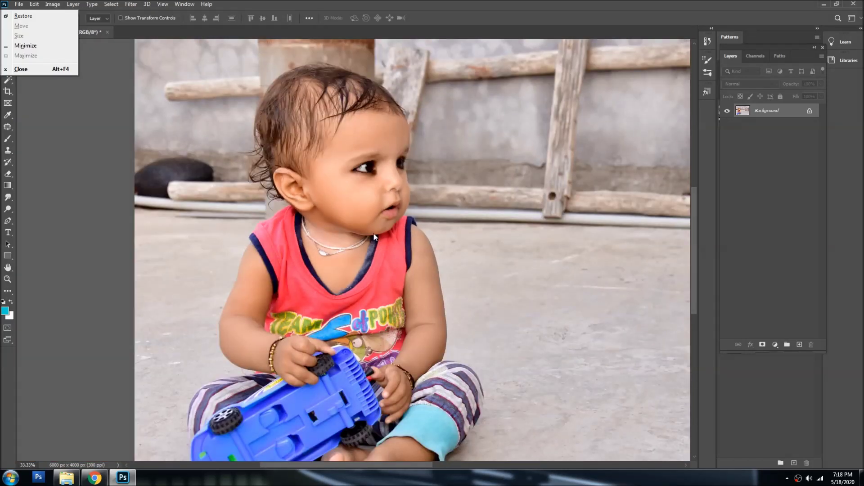
scroll(356, 232, "up", 1)
key("o")
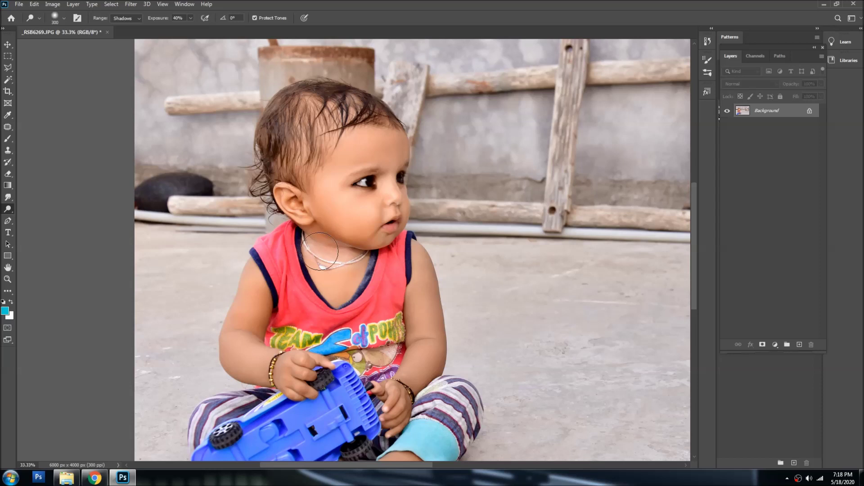
left_click_drag(306, 245, 370, 265)
key("v")
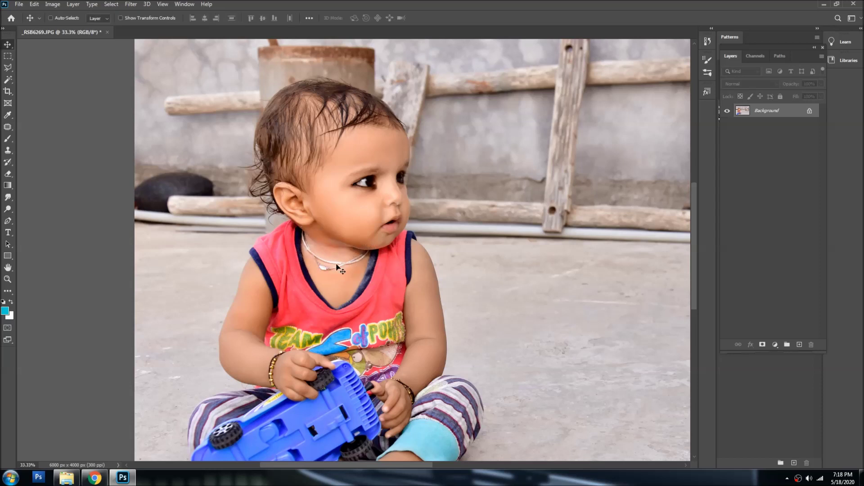
key("o")
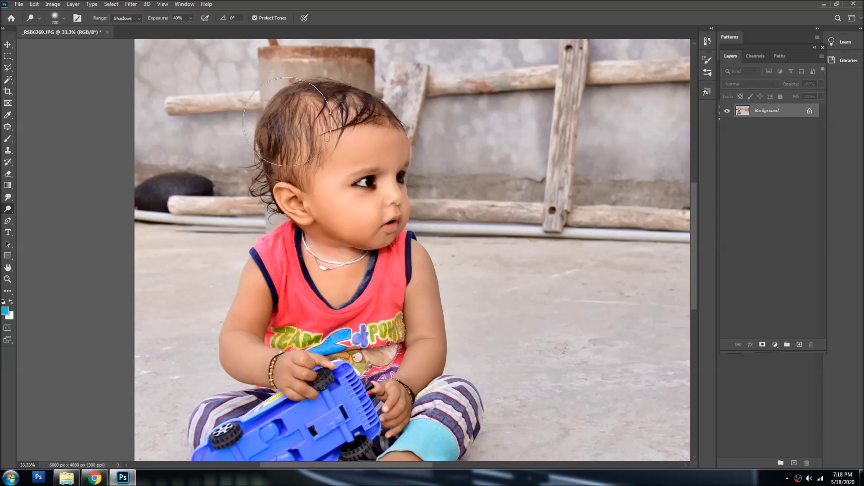
- Save the retouched photo as JPEG, accepting the JPEG Options
key("v")
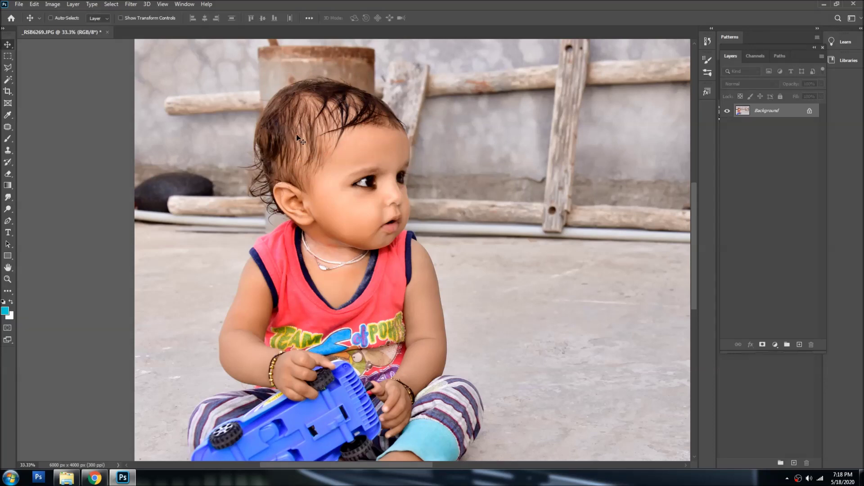
key("ctrl+s")
left_click(480, 124)
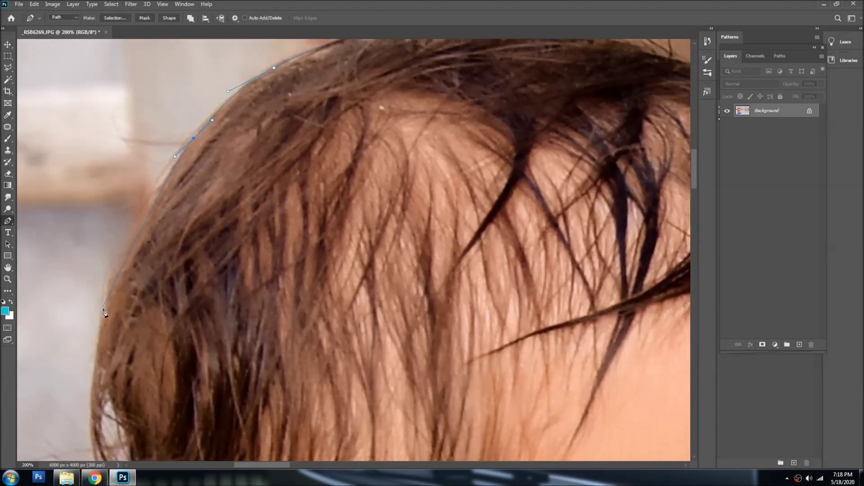
- Start the pen outline along the hair, curving around the ear to the shoulder trim
left_click_drag(198, 171, 221, 203)
scroll(220, 202, "down", 5)
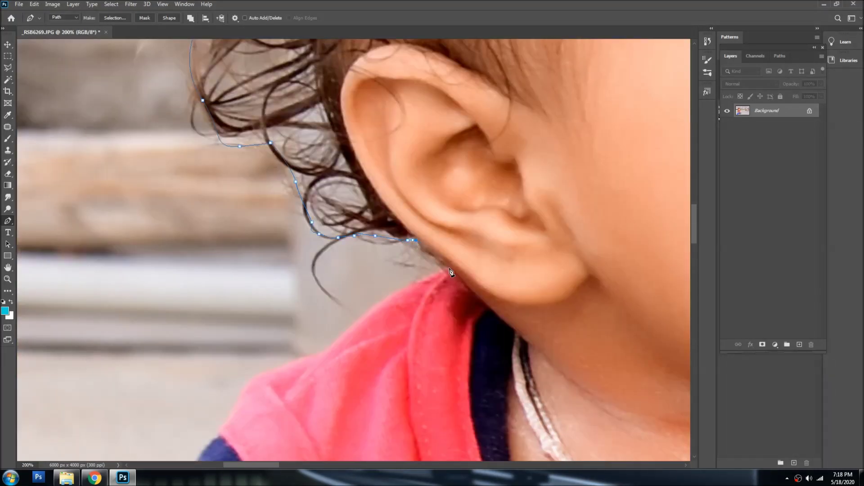
left_click(308, 357)
left_click_drag(309, 357, 339, 53)
left_click(312, 99)
left_click(289, 122)
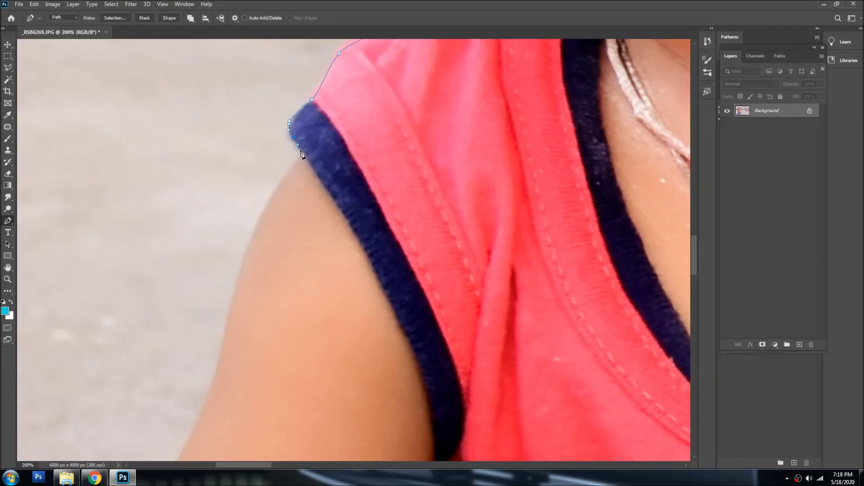
scroll(240, 162, "down", 7)
scroll(252, 153, "up", 1)
left_click_drag(266, 141, 263, 147)
left_click_drag(226, 240, 224, 246)
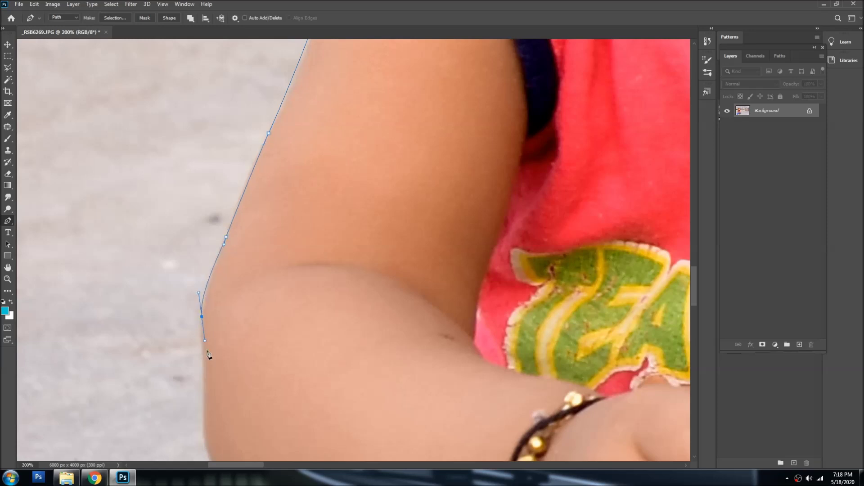
scroll(206, 357, "down", 2)
scroll(208, 363, "down", 3)
- Continue the outline path along the arm and shirt edge
left_click_drag(348, 378, 535, 442)
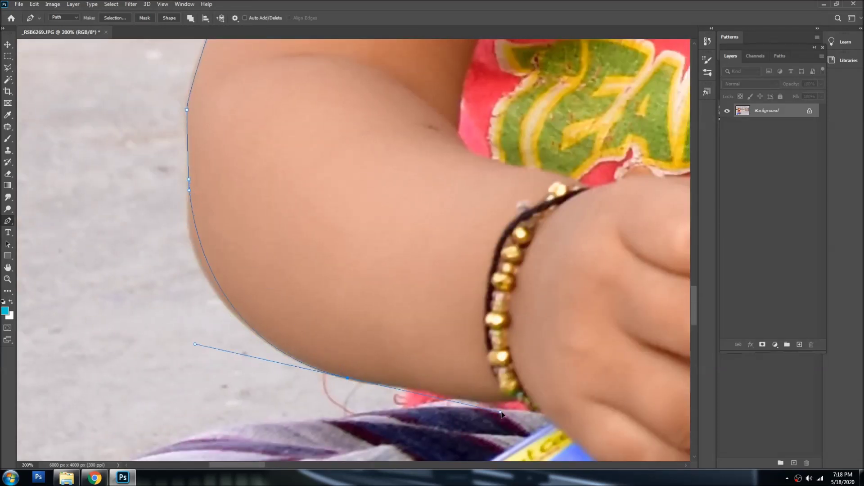
left_click(411, 385)
left_click(405, 407)
left_click(270, 420)
scroll(290, 428, "down", 4)
left_click(224, 279)
left_click(140, 321)
scroll(116, 342, "down", 3)
scroll(177, 251, "down", 5)
scroll(171, 180, "down", 4)
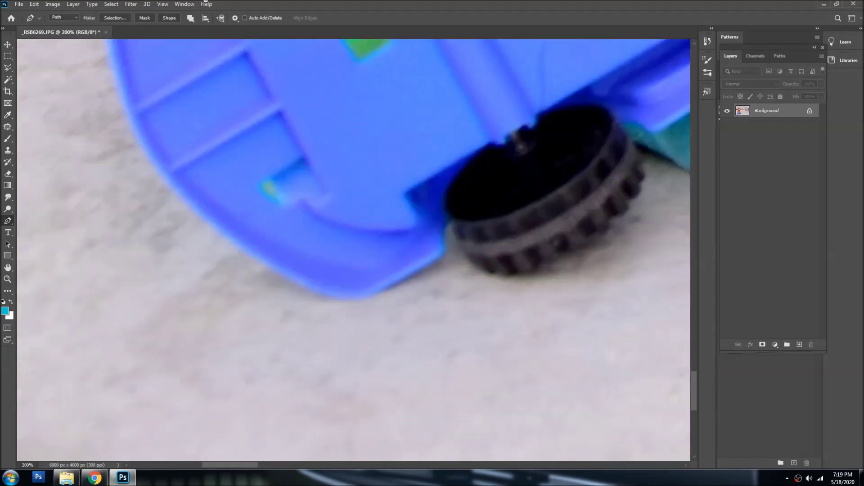
- Trace the path around the toy car's corner and along the cloth edge
left_click(110, 202)
left_click_drag(154, 273, 173, 301)
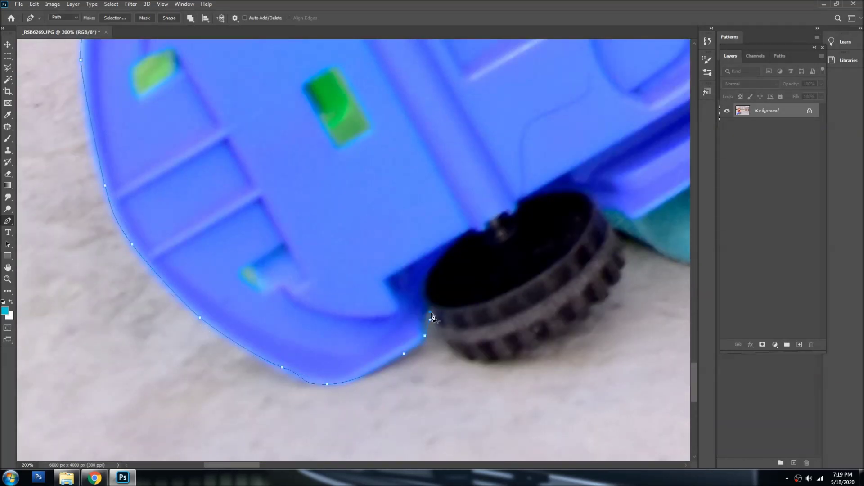
scroll(607, 308, "right", 10)
left_click(356, 276)
scroll(356, 275, "right", 5)
left_click(149, 313)
left_click(218, 322)
left_click(267, 325)
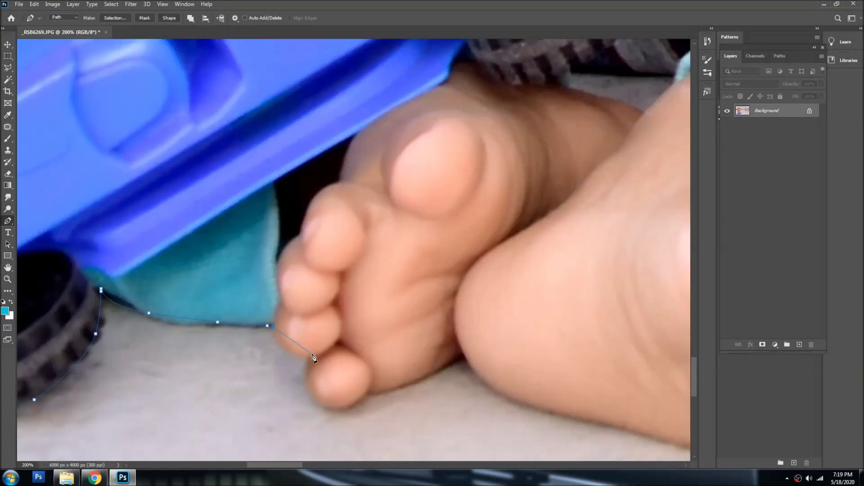
scroll(327, 359, "down", 2)
scroll(327, 359, "right", 1)
- Curve the path around the toe tip and sole, then along the blanket edge
left_click_drag(349, 361, 405, 311)
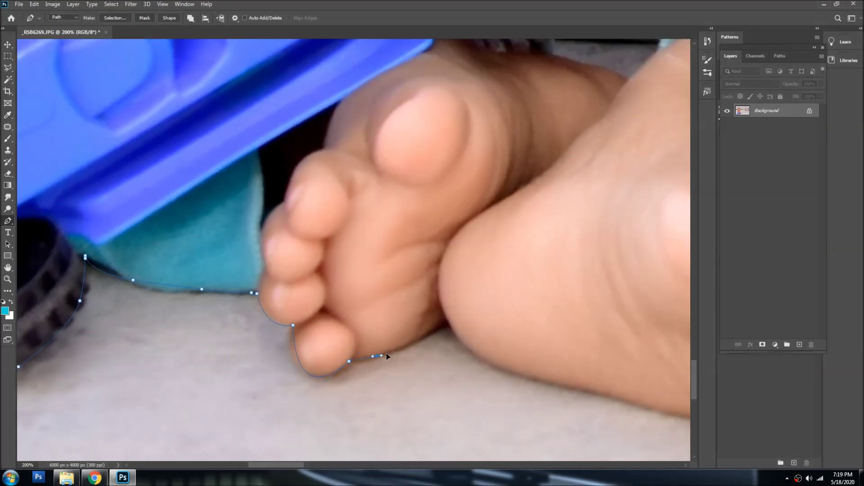
scroll(447, 328, "down", 3)
scroll(447, 327, "right", 10)
left_click_drag(311, 333, 402, 360)
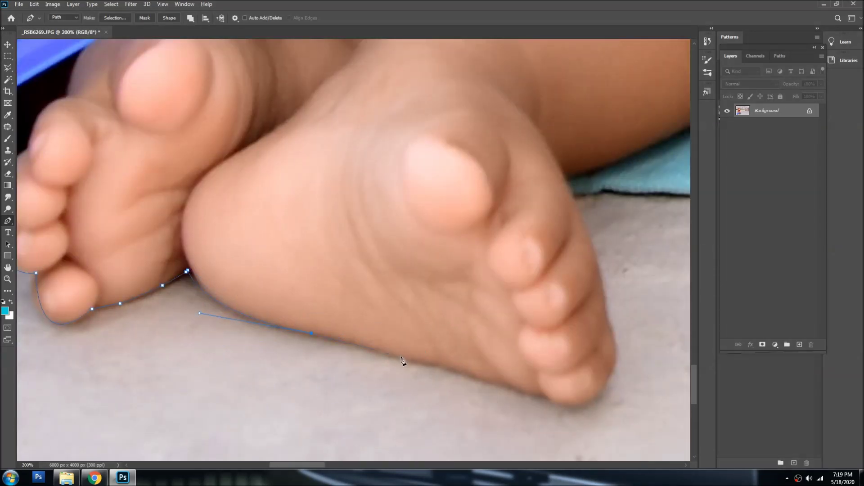
scroll(544, 398, "up", 2)
scroll(545, 398, "right", 7)
left_click(428, 387)
left_click(413, 320)
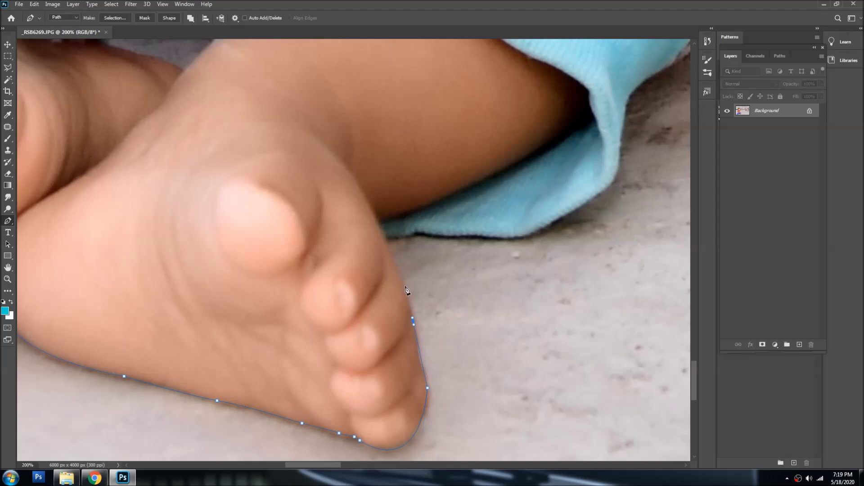
left_click(523, 236)
left_click(589, 200)
left_click(622, 161)
scroll(622, 160, "up", 9)
scroll(622, 160, "right", 9)
- Extend the pen path along the striped cloth's upper edge and up the right arm
left_click(539, 105)
scroll(549, 92, "up", 5)
scroll(549, 181, "up", 5)
left_click(571, 344)
left_click(537, 255)
left_click(457, 185)
left_click_drag(383, 168, 367, 170)
left_click(319, 170)
scroll(319, 170, "up", 5)
scroll(319, 170, "left", 1)
left_click(387, 345)
left_click(394, 257)
left_click(400, 169)
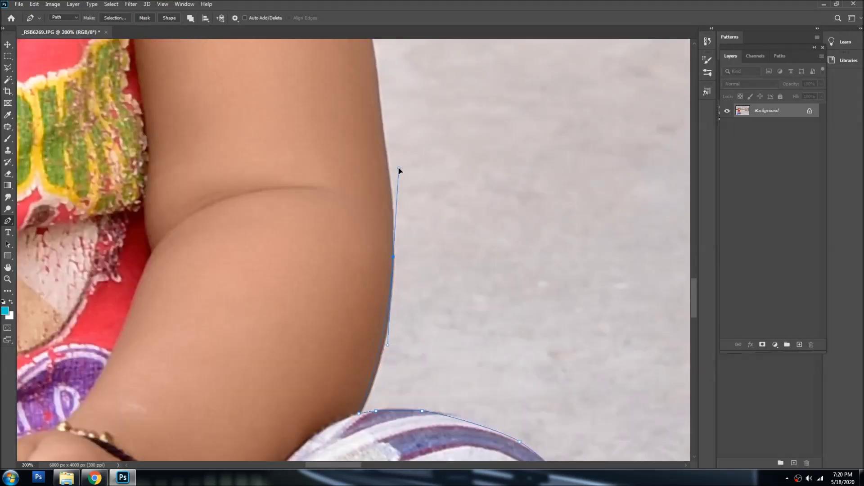
left_click(393, 244, "alt")
- Continue the path over the shoulder, cheek, forehead and hair, then zoom out to check it
scroll(373, 303, "up", 4)
left_click_drag(331, 70, 317, 96)
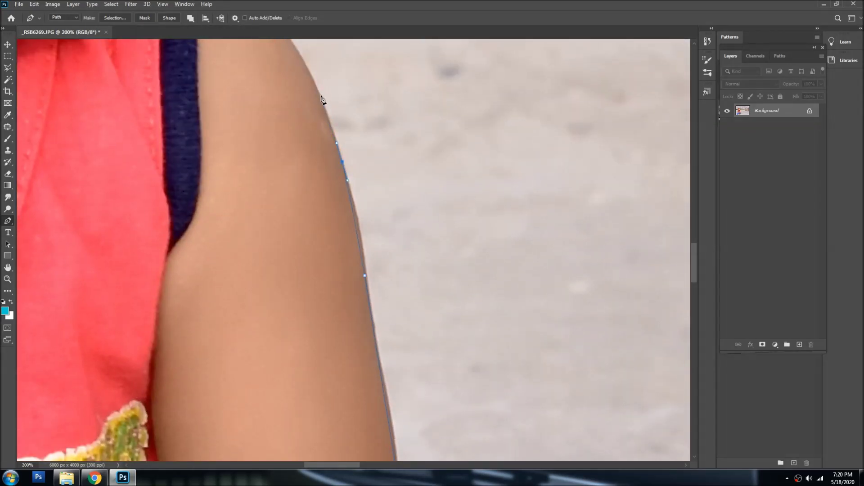
scroll(322, 98, "up", 3)
scroll(322, 98, "left", 1)
left_click(320, 165)
left_click_drag(267, 107, 215, 115)
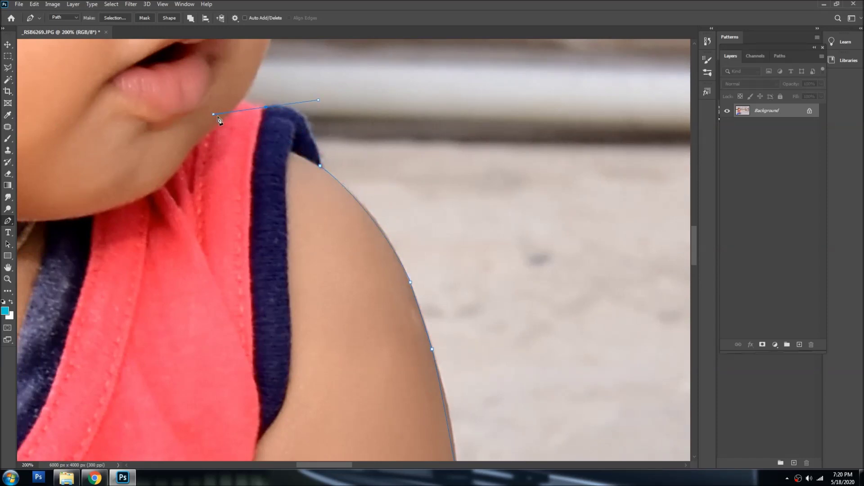
left_click(243, 102)
scroll(369, 283, "up", 5)
mouse_move(360, 256)
left_mouse_down()
mouse_move(360, 202)
mouse_move(326, 149)
left_mouse_up()
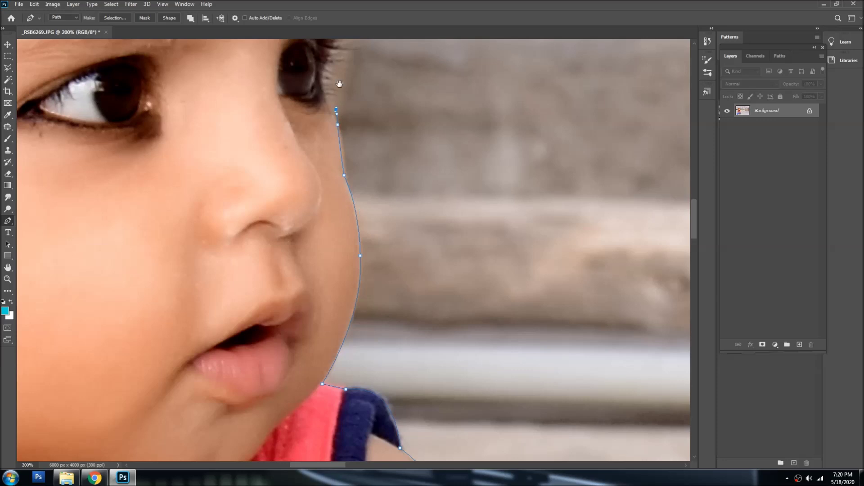
scroll(339, 84, "up", 5)
scroll(357, 170, "up", 3)
scroll(386, 154, "up", 5)
left_click_drag(415, 222, 410, 203)
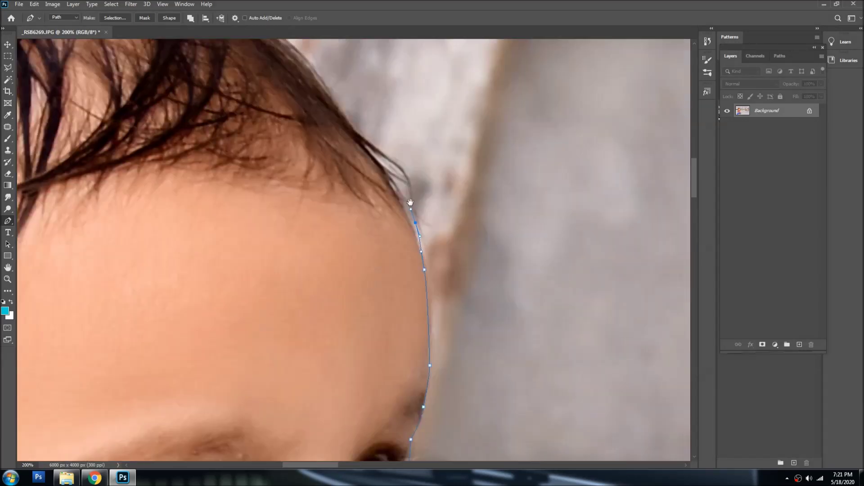
scroll(410, 203, "up", 3)
scroll(412, 189, "left", 5)
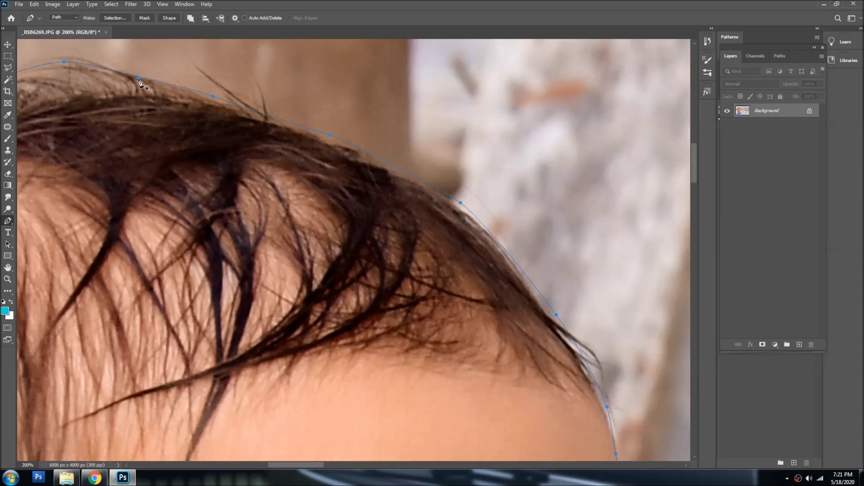
left_click(369, 239, "ctrl+alt")
scroll(356, 288, "down", 3)
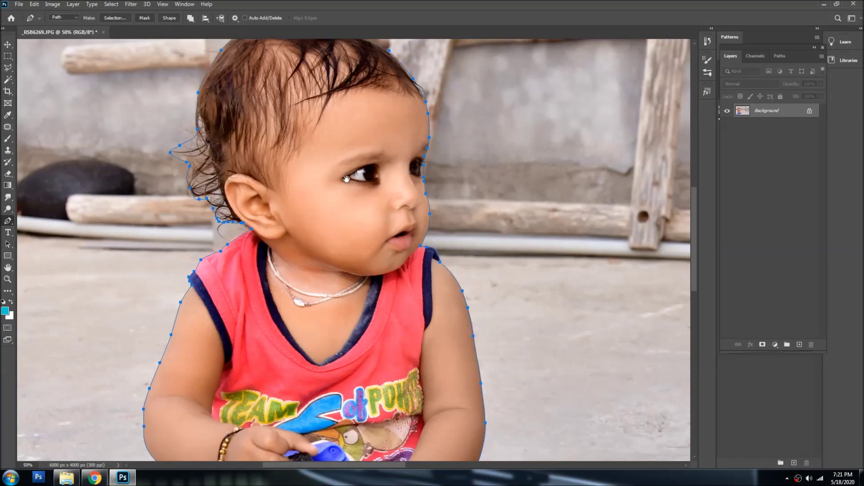
- Turn the baby's outline path into a selection with Make Selection and copy it
left_click(351, 312, "ctrl+alt")
scroll(343, 298, "down", 3)
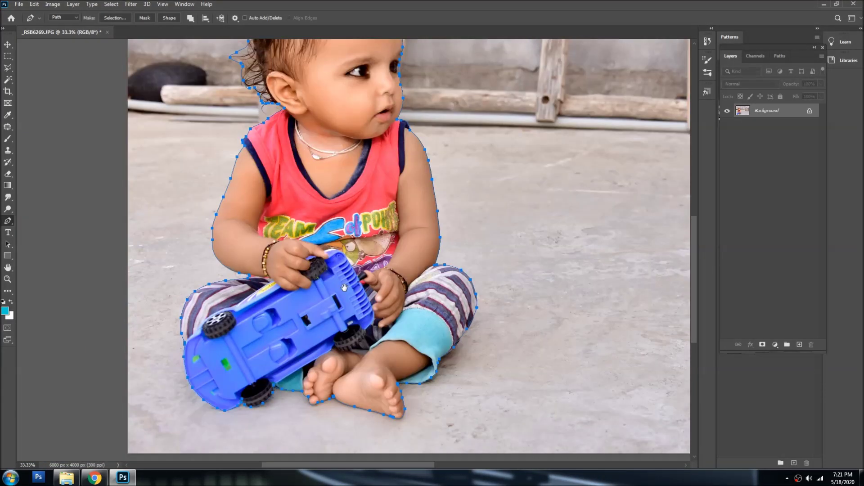
scroll(323, 278, "up", 2)
scroll(322, 277, "down", 3)
left_click(322, 277, "ctrl")
scroll(324, 252, "up", 2)
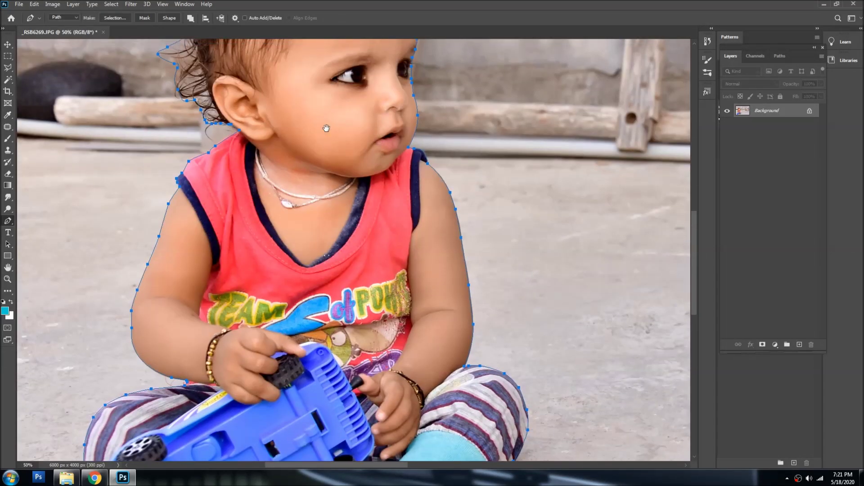
scroll(325, 238, "up", 2)
right_click(338, 178)
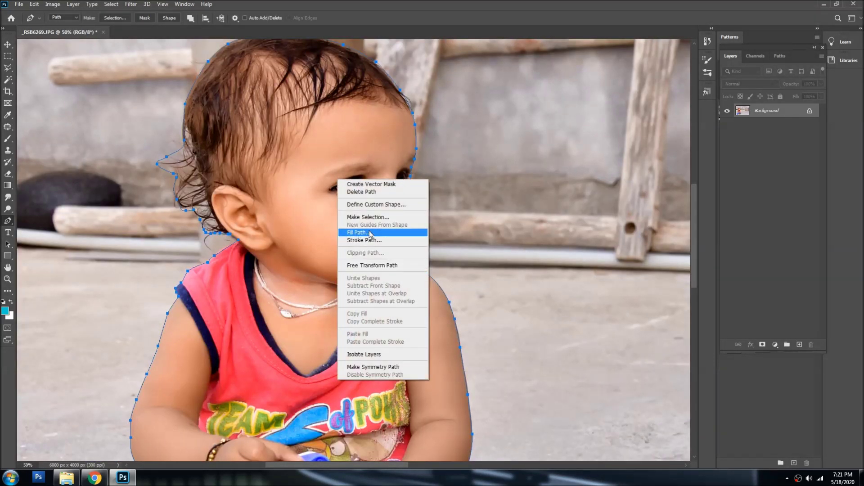
left_click(369, 218)
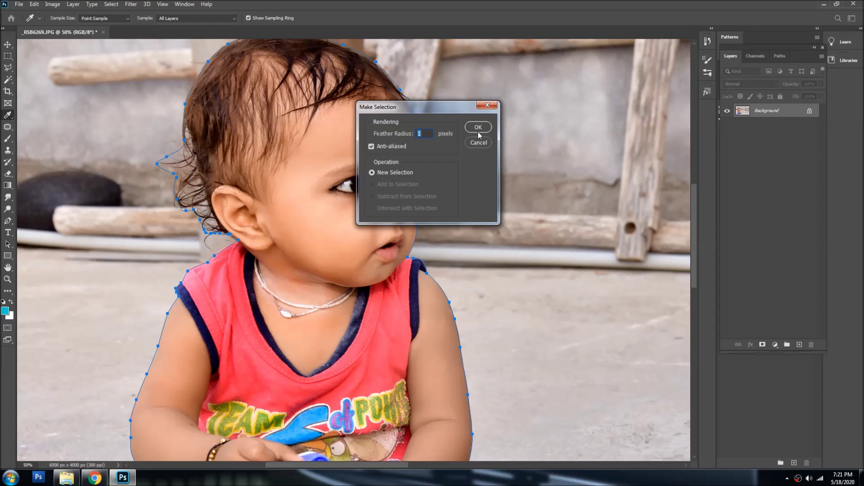
key("Return")
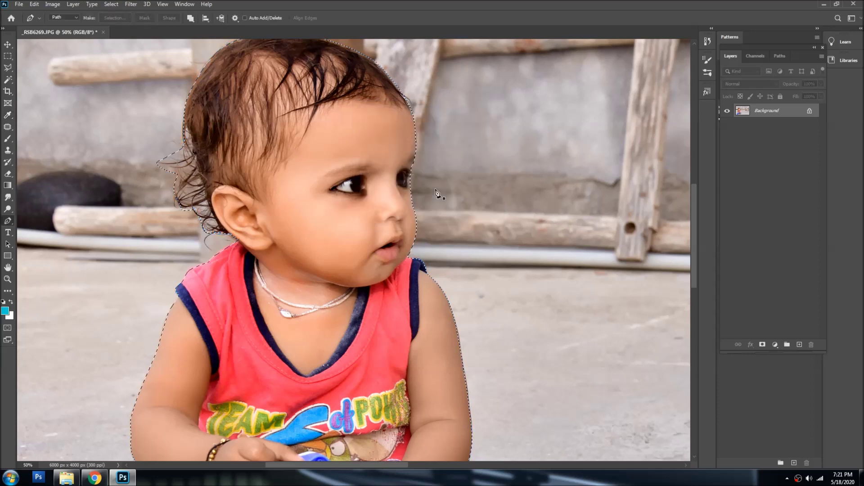
key("ctrl+s")
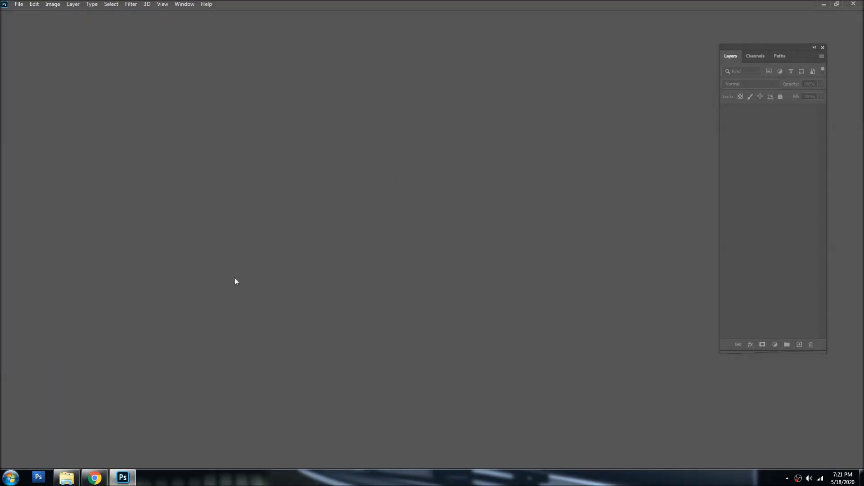
- Open the 40.psd scene and delete the girl's layer in front of the house
left_click(67, 477)
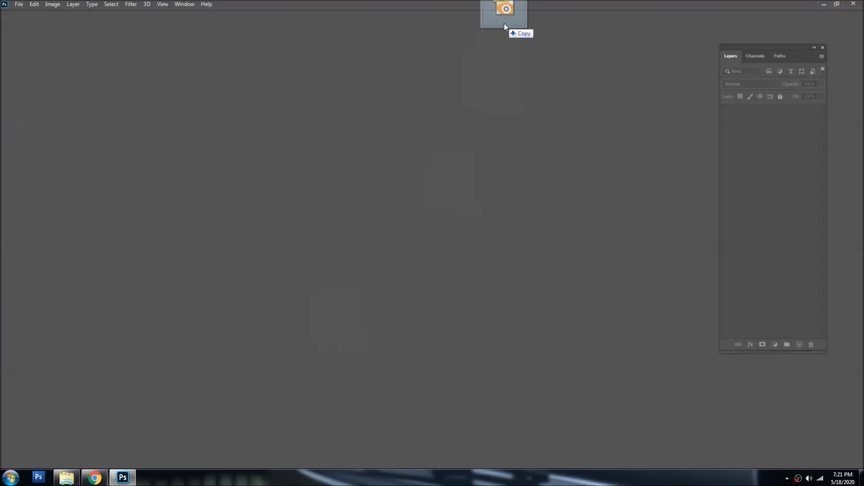
left_click_drag(288, 160, 440, 183)
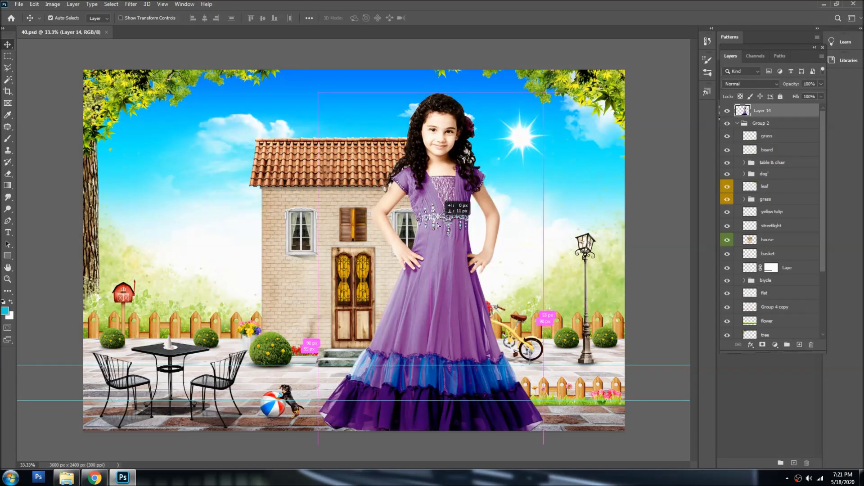
left_click_drag(443, 206, 390, 207)
key("ctrl+z")
right_click(439, 206)
left_click(440, 205)
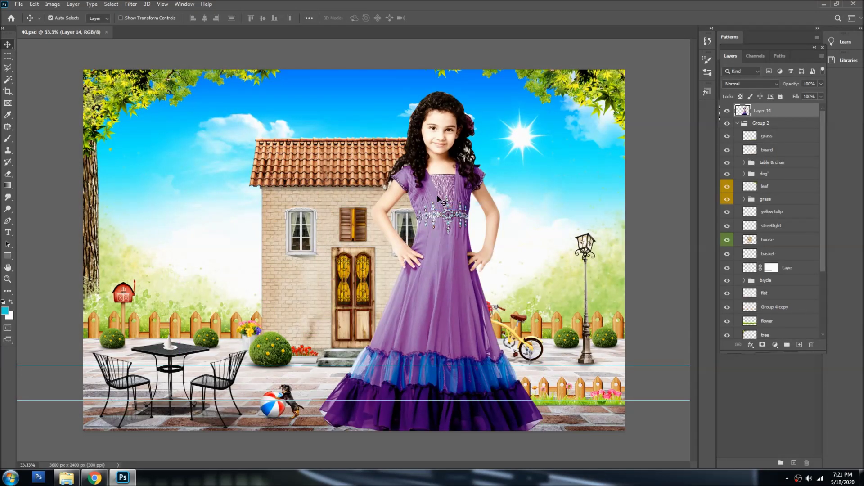
key("Delete")
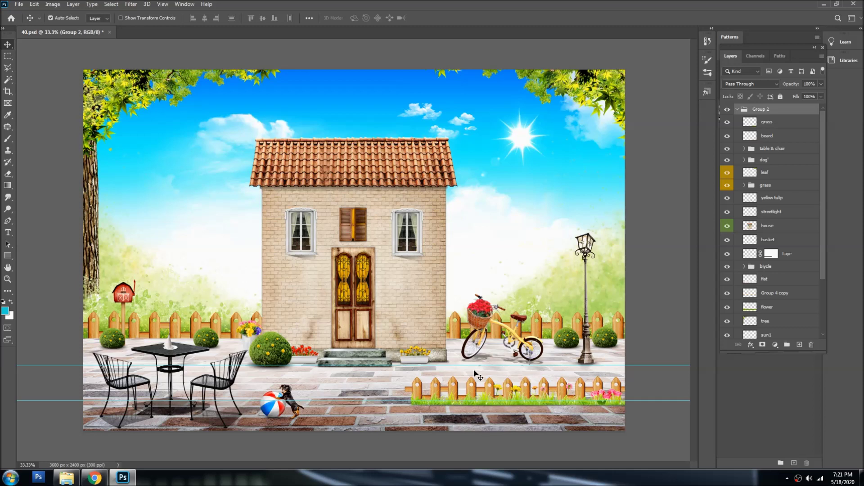
- Raise the lower guide to roof height and identify the right chair's layer
left_click_drag(289, 396, 470, 353)
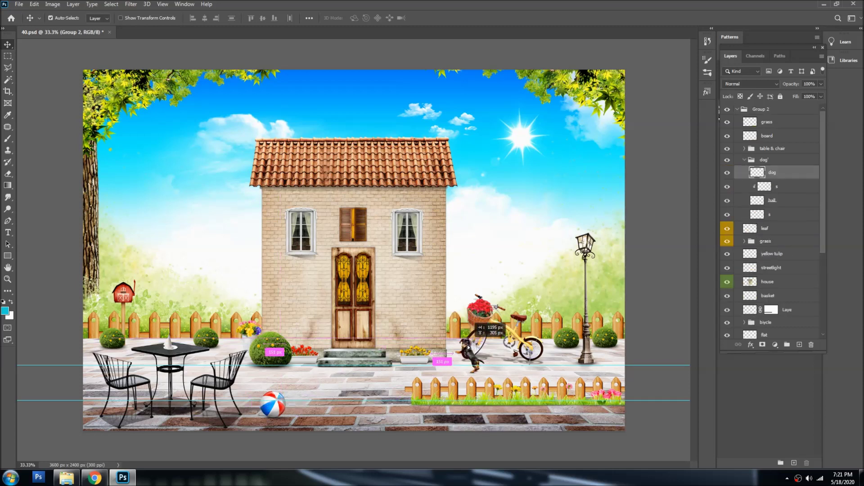
key("ctrl+z")
left_click_drag(288, 400, 279, 154)
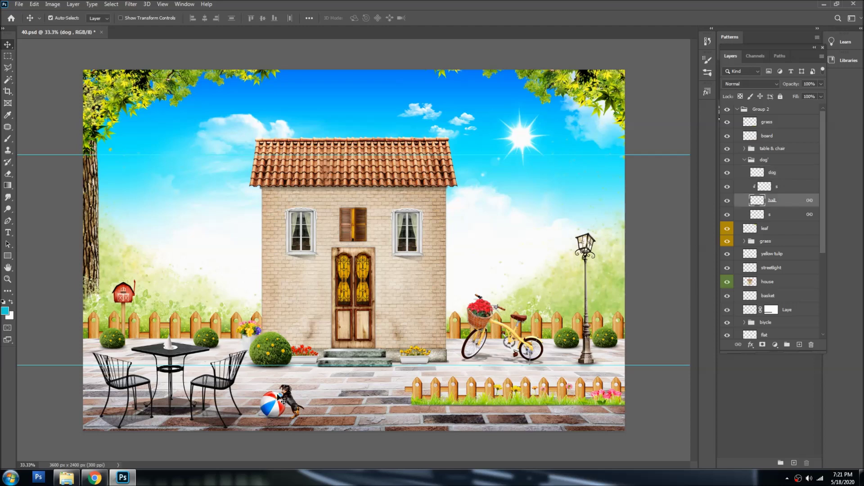
left_click(214, 380)
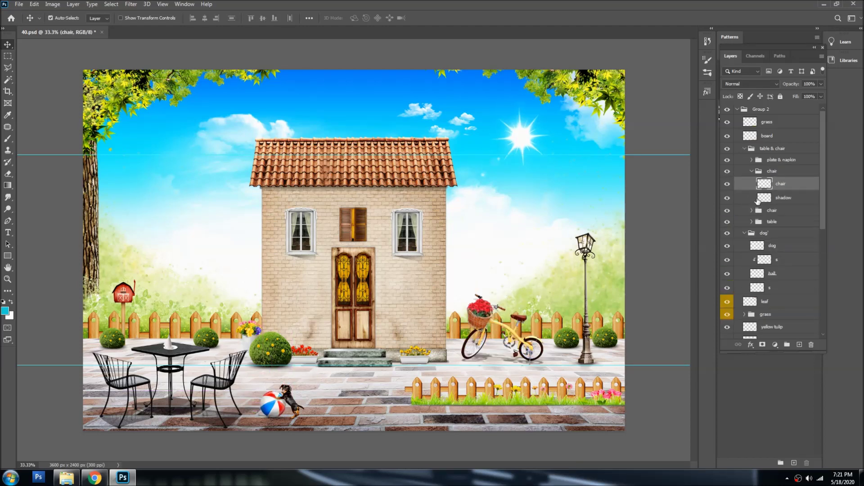
left_click(727, 184)
left_click(728, 185)
- Check the 40.psd image dimensions in the Image Size dialog
key("ctrl")
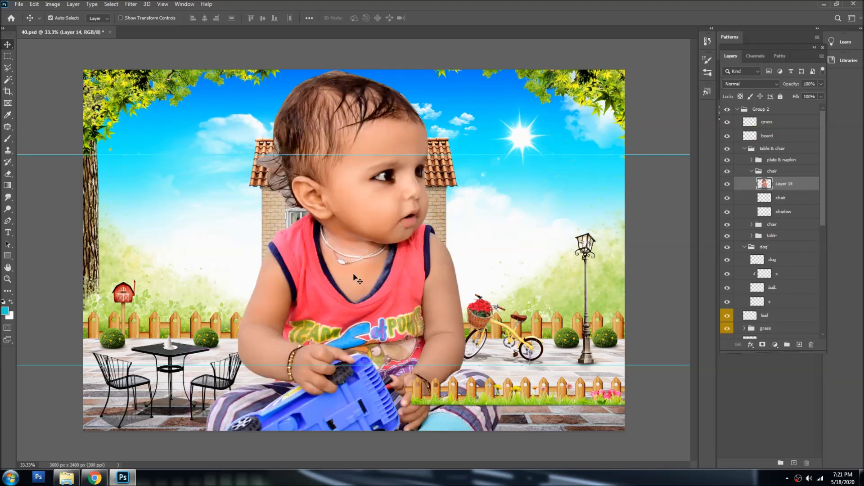
key("ctrl+alt+i")
key("Escape")
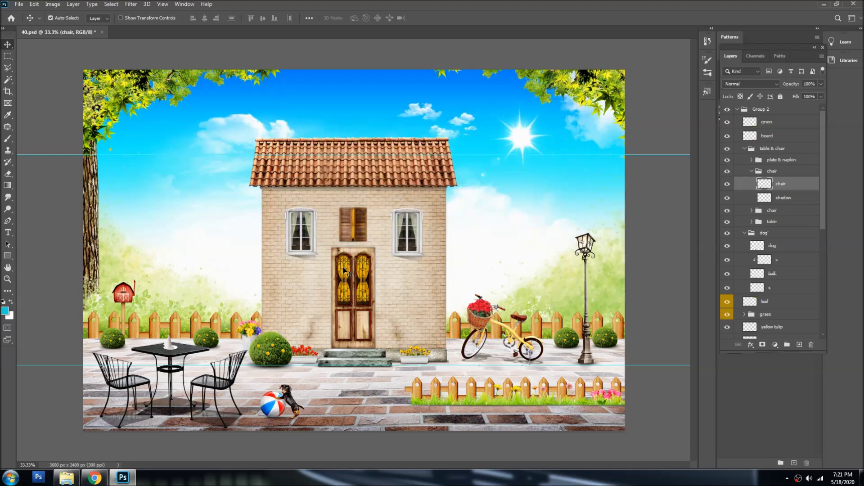
- Paste the baby and scale it to about 69% at the scene's left side
key("ctrl+v")
key("ctrl+t")
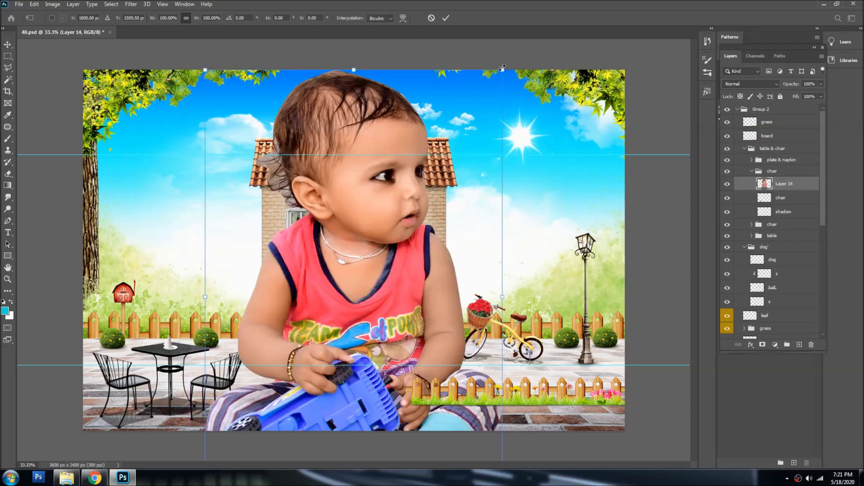
mouse_move(503, 69)
left_mouse_down()
mouse_move(352, 116)
mouse_move(338, 187)
left_mouse_up()
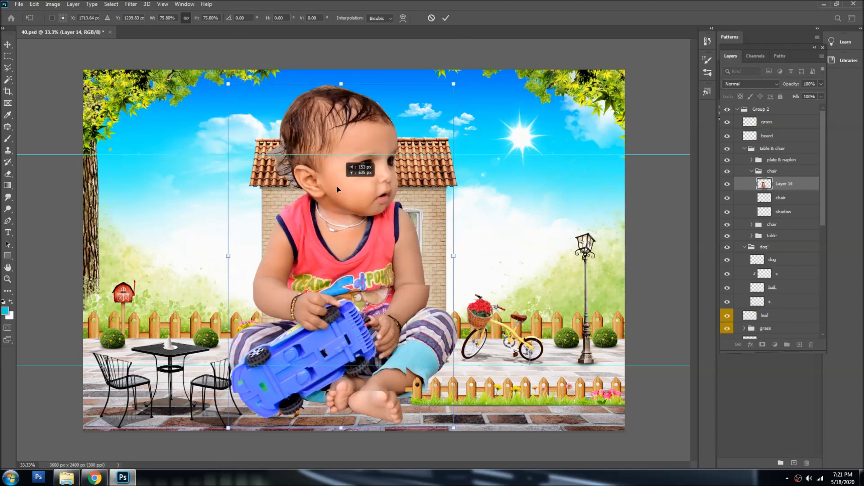
left_click_drag(338, 187, 330, 192)
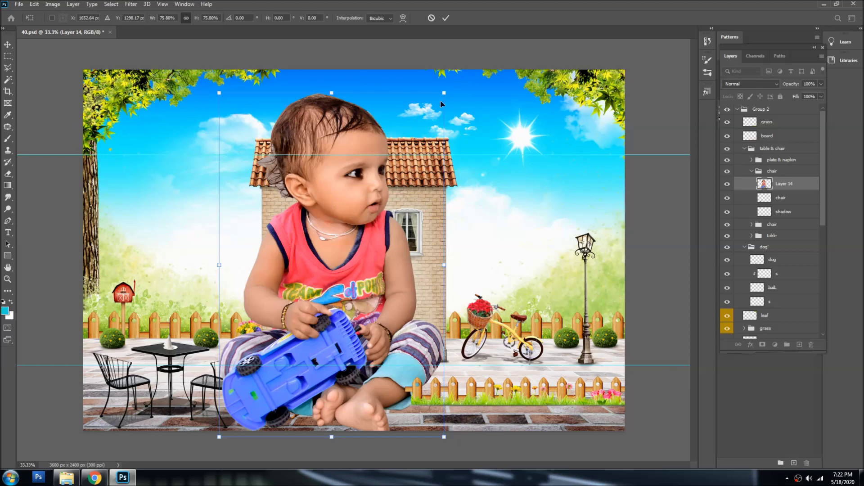
left_click_drag(331, 235, 195, 229)
left_click_drag(309, 86, 289, 115)
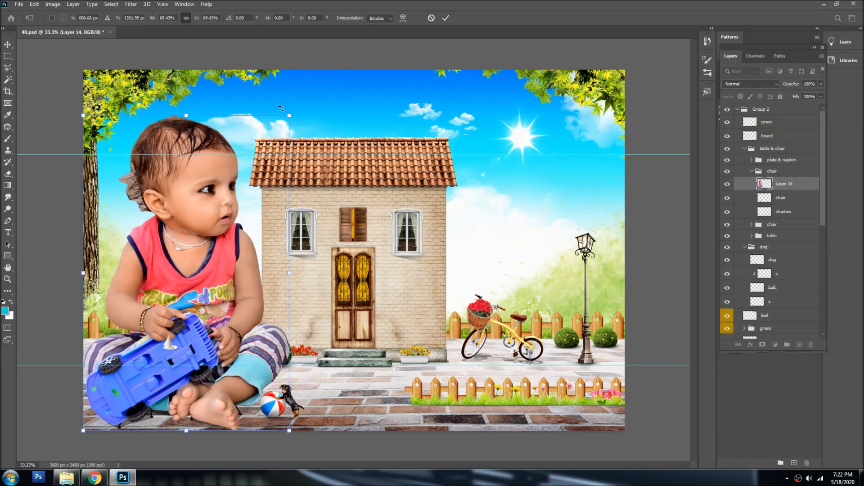
left_click_drag(226, 185, 230, 186)
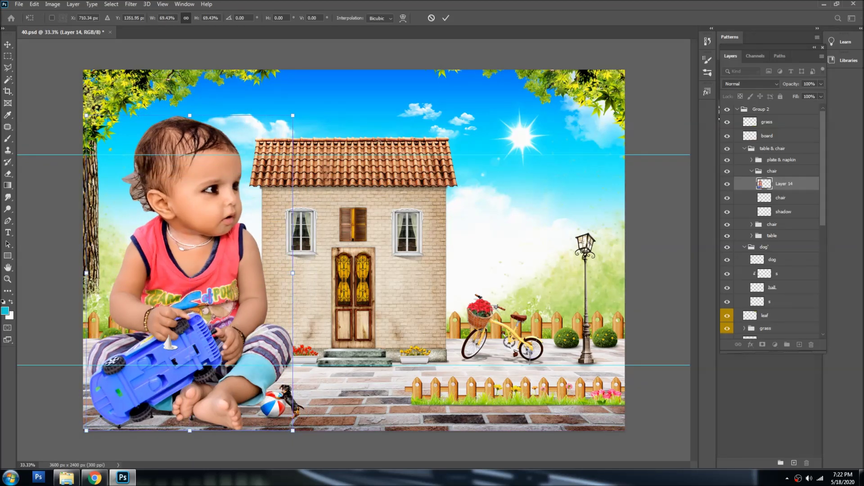
key("Return")
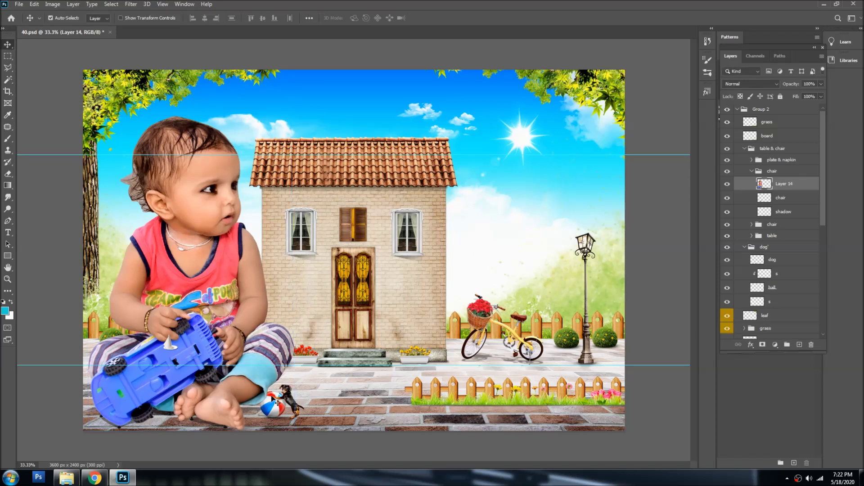
- Delete the ball, dog and leftover s layers from the scene
left_click(278, 402)
key("Delete")
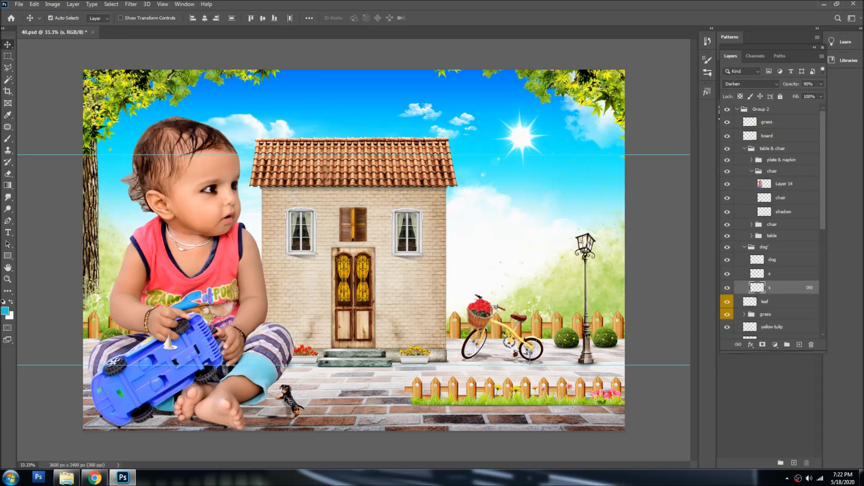
left_click(285, 398)
key("Delete")
key("Delete")
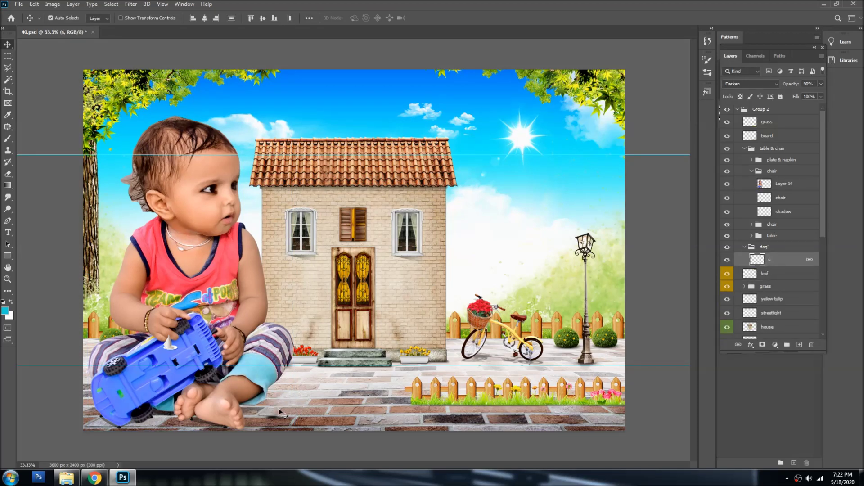
left_click(214, 388)
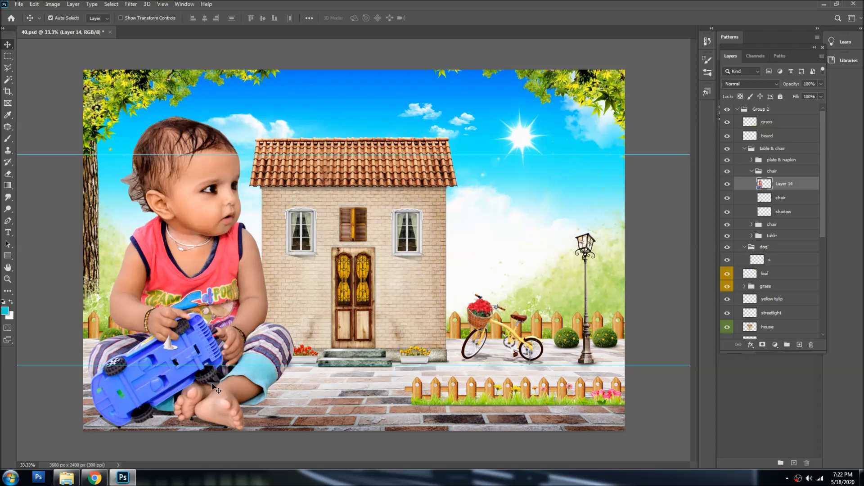
- Hide the baby layer and move the brick floor out of the picture
left_click(727, 183)
left_click(180, 372)
left_click_drag(180, 371, 170, 351)
key("ctrl+z")
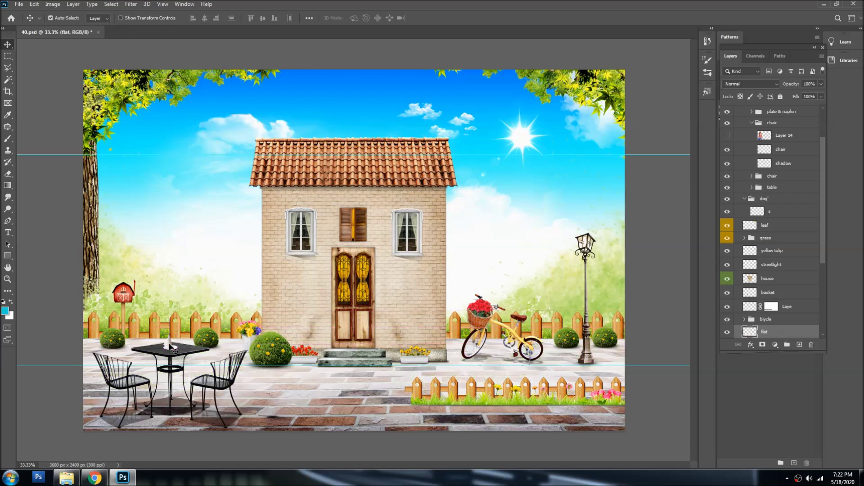
key("ctrl+shift+z")
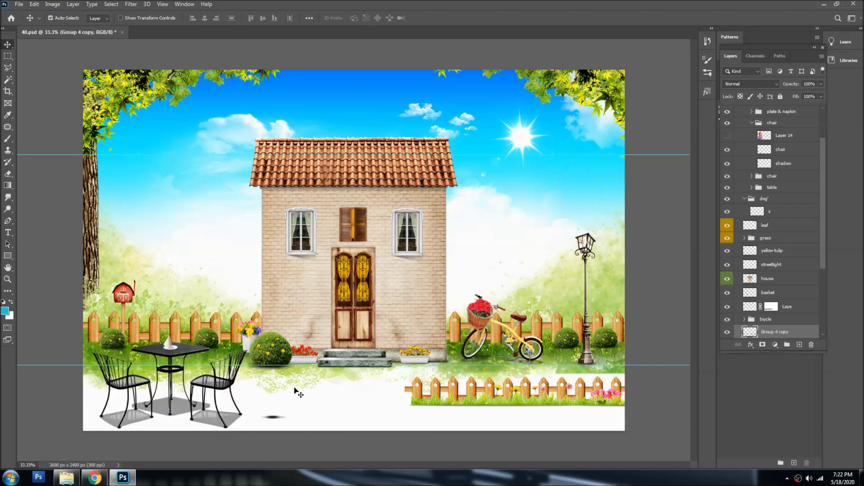
- Restore the brick floor and delete the plate, napkin and table
key("ctrl")
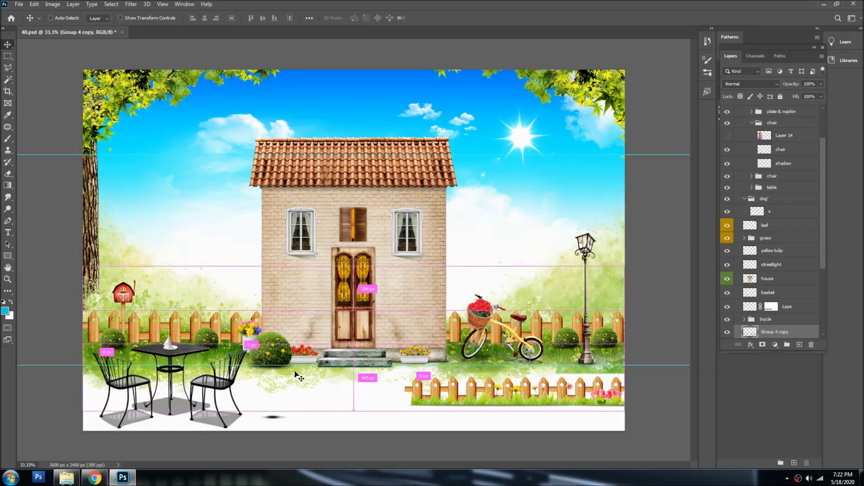
key("ctrl+z")
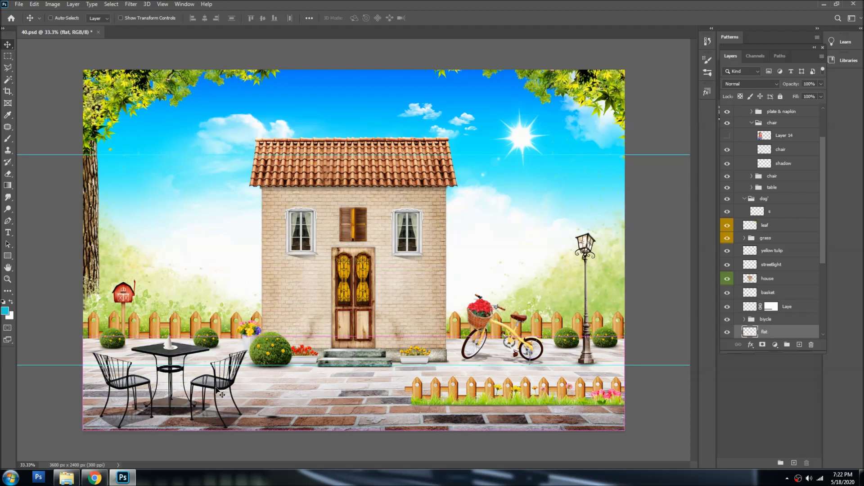
left_click(222, 394, "ctrl")
left_click(175, 356, "ctrl")
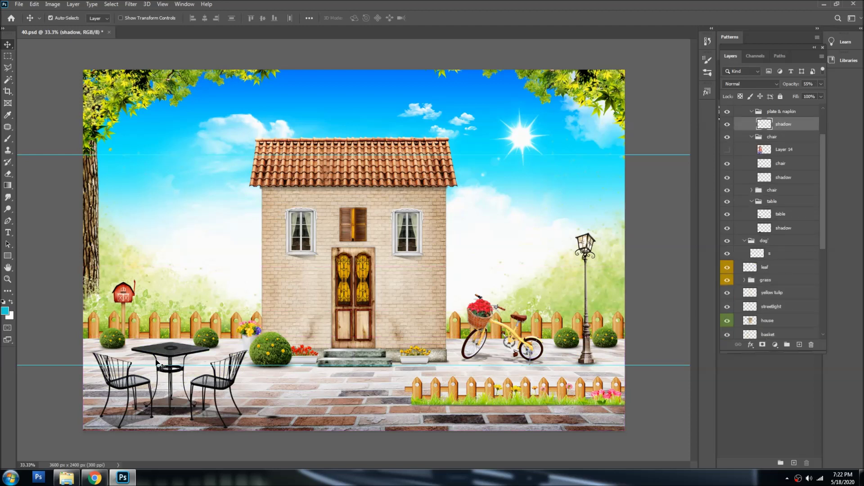
key("Delete")
left_click(177, 352, "ctrl")
key("Delete")
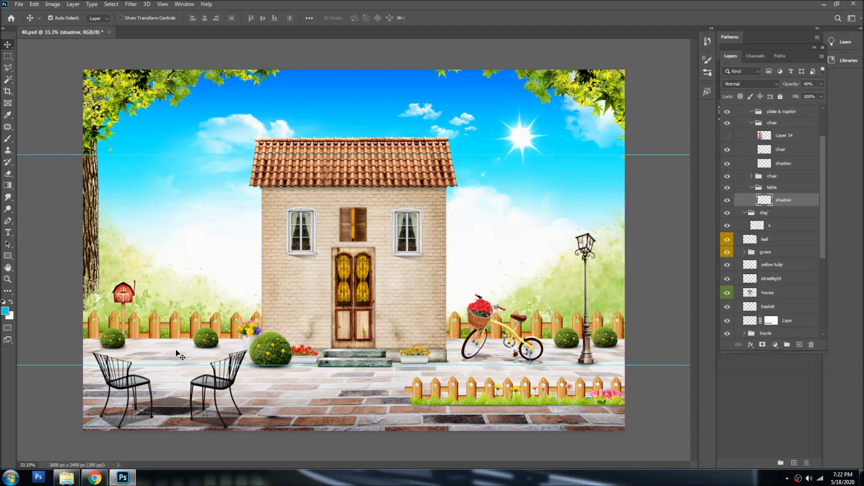
- Delete both chairs and their shadows, then paste the baby photo into the scene
left_click(137, 384, "ctrl")
key("Delete")
left_click(203, 397, "ctrl")
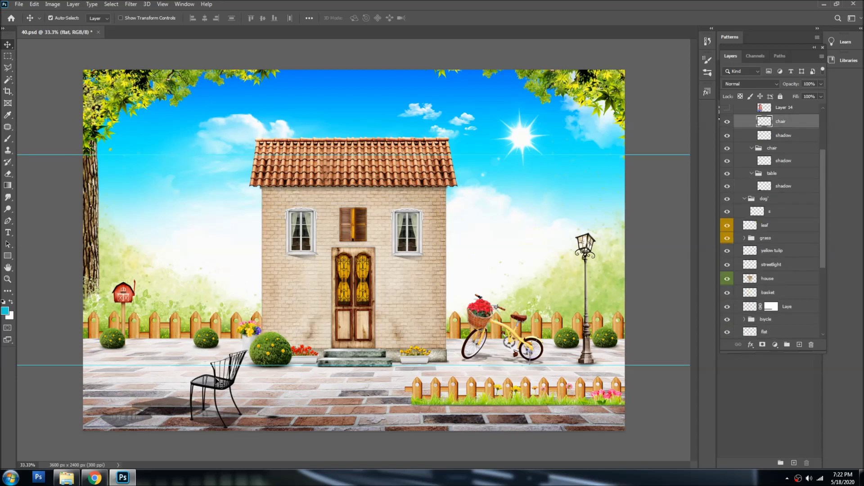
key("Delete")
left_click(202, 397, "ctrl")
key("Delete")
left_click(145, 415, "ctrl")
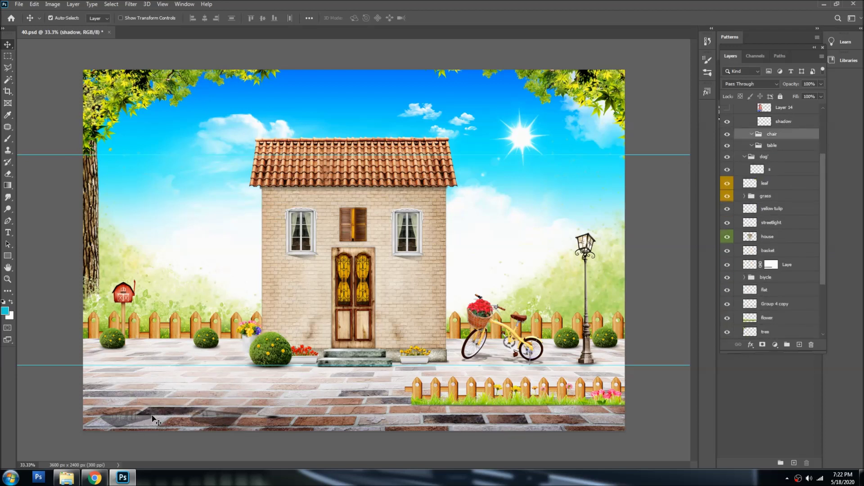
key("Delete")
key("Delete")
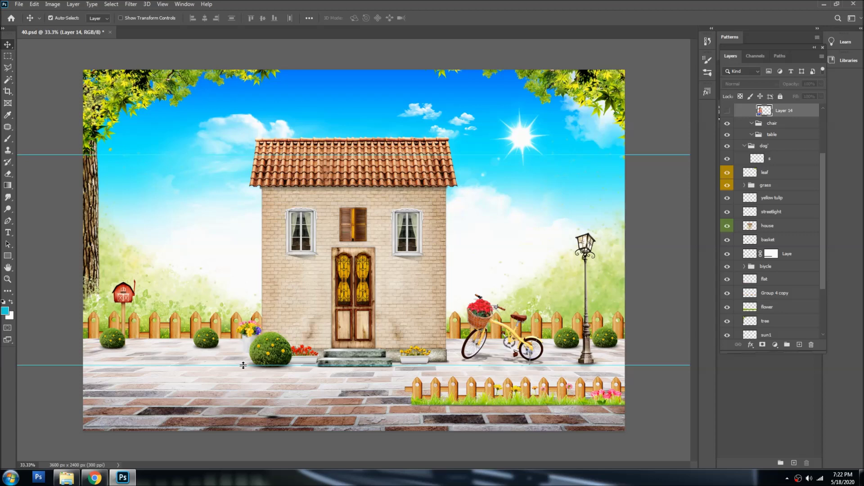
key("ctrl+v")
key("ctrl+t")
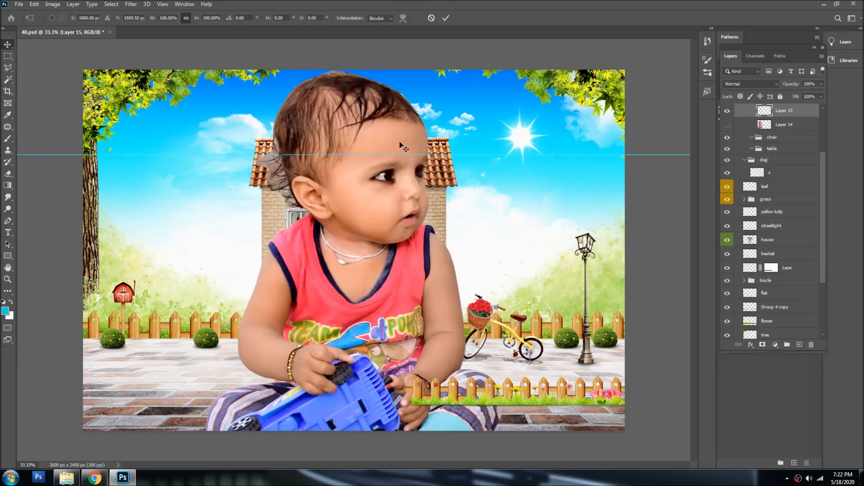
- Scale the pasted baby to about 67% at the left and duplicate it as Layer 15 copy
mouse_move(402, 146)
left_mouse_down()
mouse_move(291, 184)
mouse_move(227, 145)
mouse_move(226, 184)
mouse_move(227, 172)
left_mouse_up()
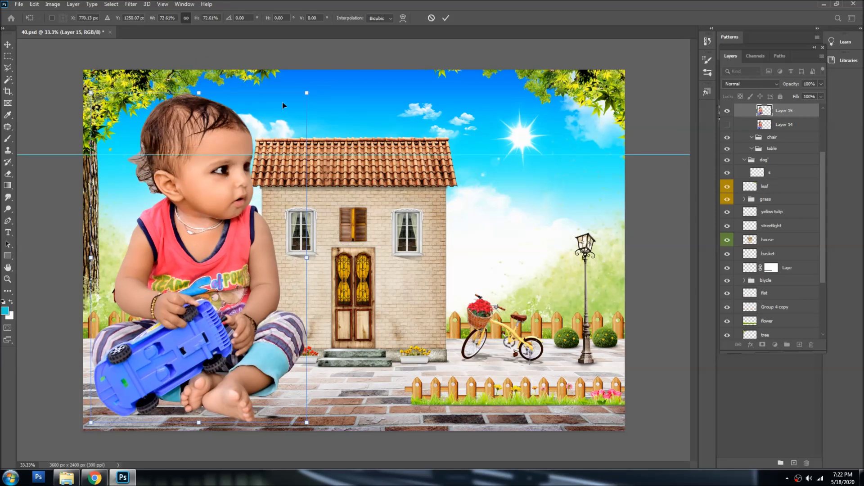
left_click_drag(310, 92, 291, 118)
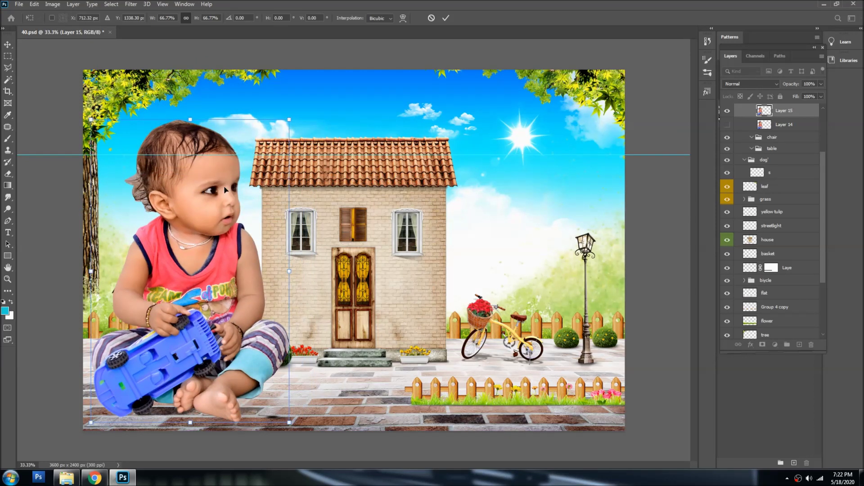
key("Return")
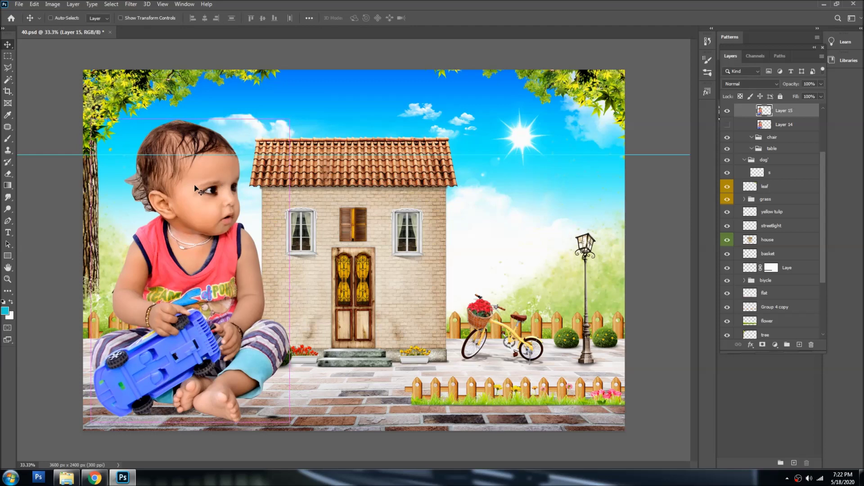
left_click_drag(196, 189, 191, 189)
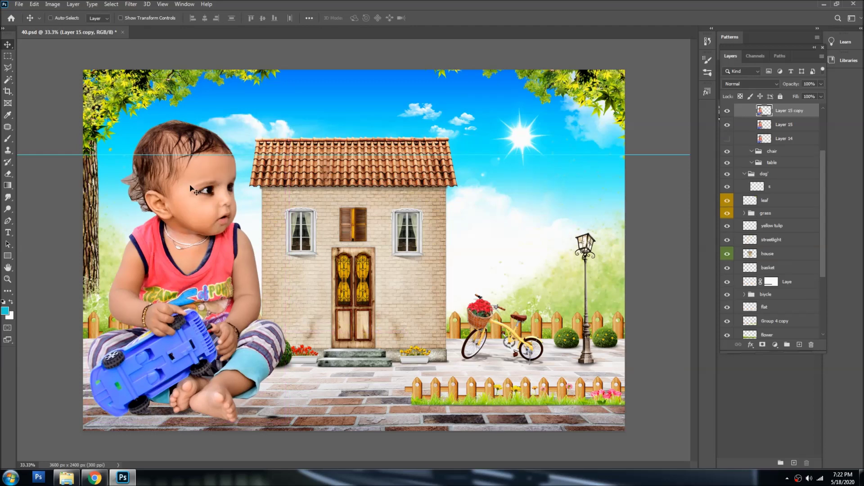
left_click(191, 189, "ctrl")
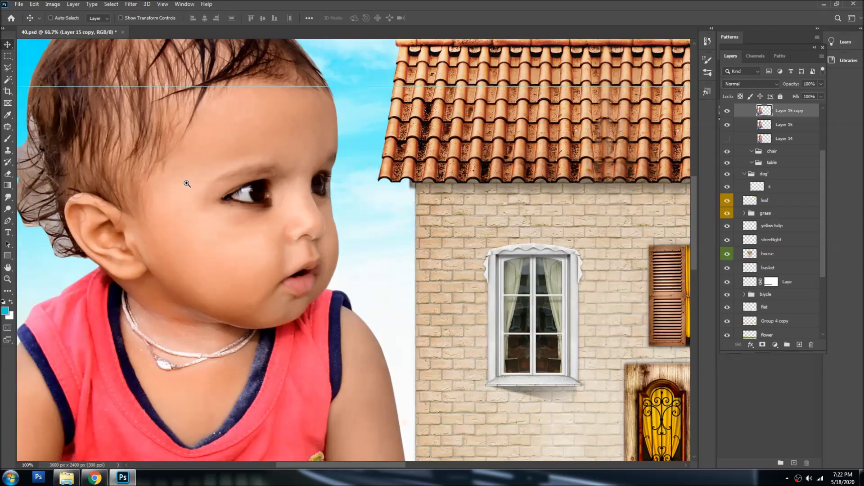
- Select and delete the old Layer 14
left_click_drag(134, 169, 217, 174)
right_click(210, 161)
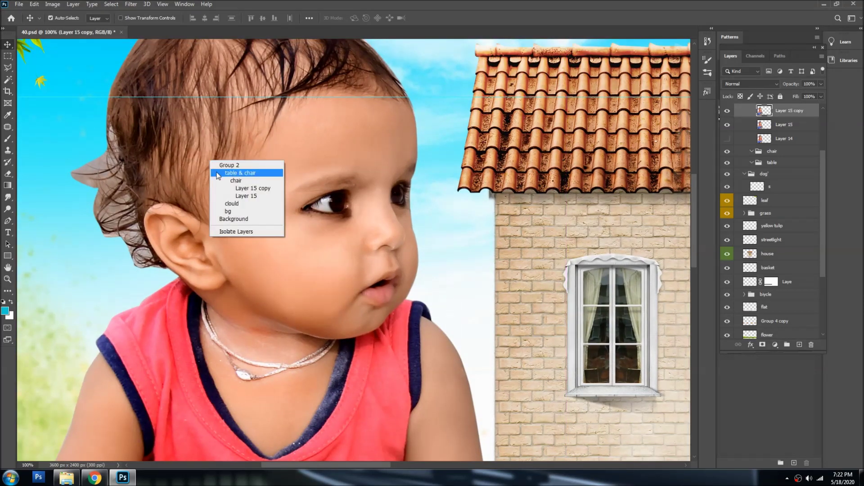
left_click(232, 173)
left_click(782, 158)
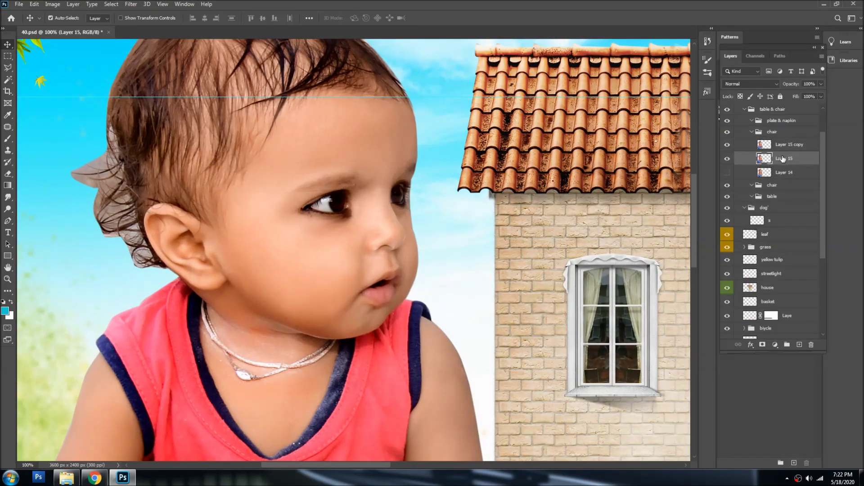
left_click(727, 172)
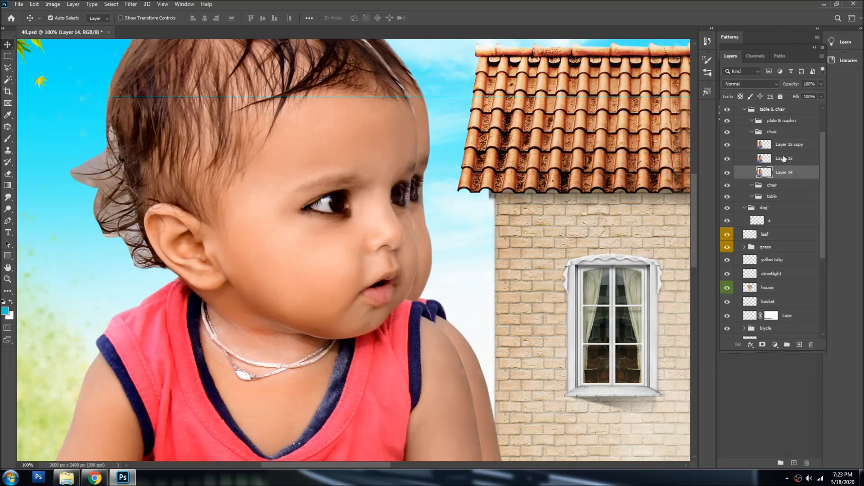
key("Delete")
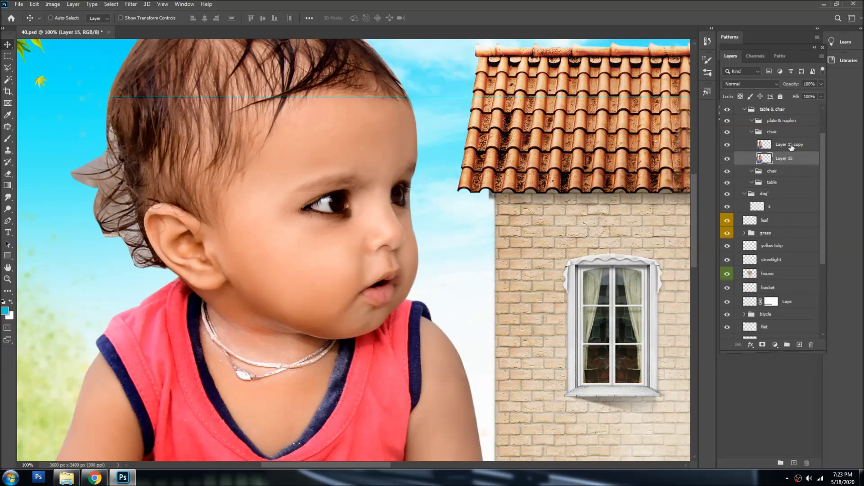
- Move Layer 15 and its copy out of the chair group and set Layer 15 to Multiply
left_click(791, 145, "ctrl")
key("ctrl+shift+bracketright")
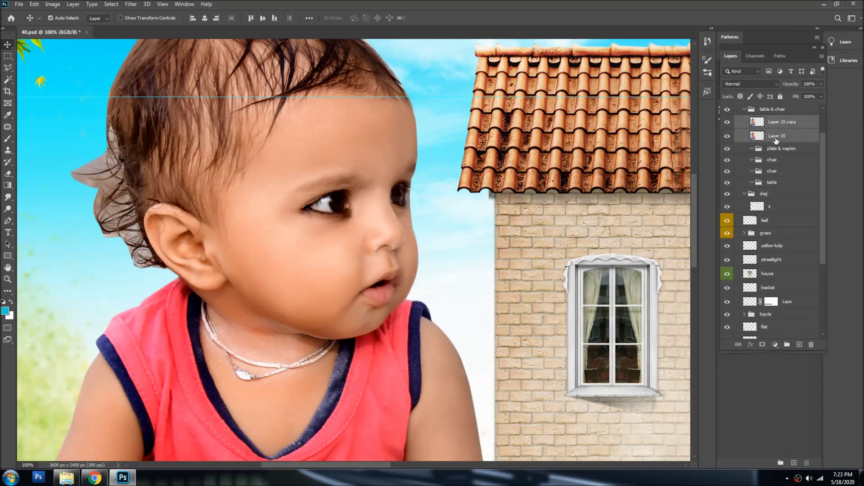
left_click(784, 137)
left_click(750, 84)
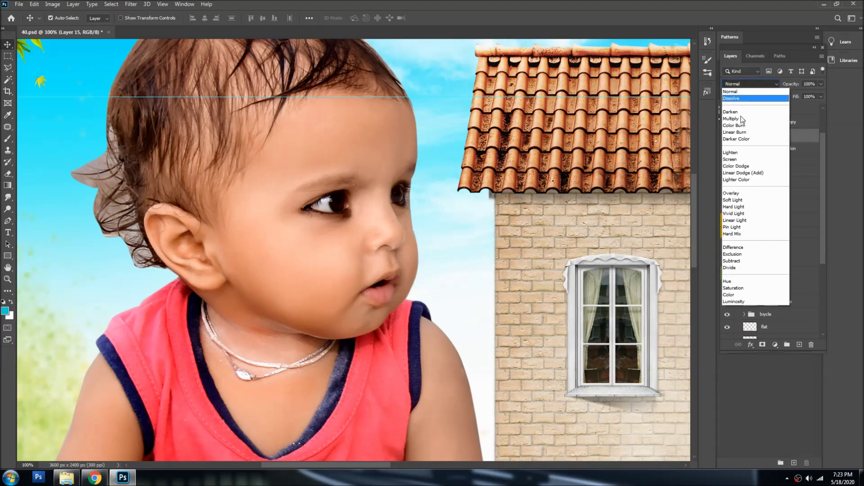
left_click(743, 115)
- Select Layer 15 copy from the canvas layer list and switch to the Eraser
right_click(158, 156)
left_click(157, 157)
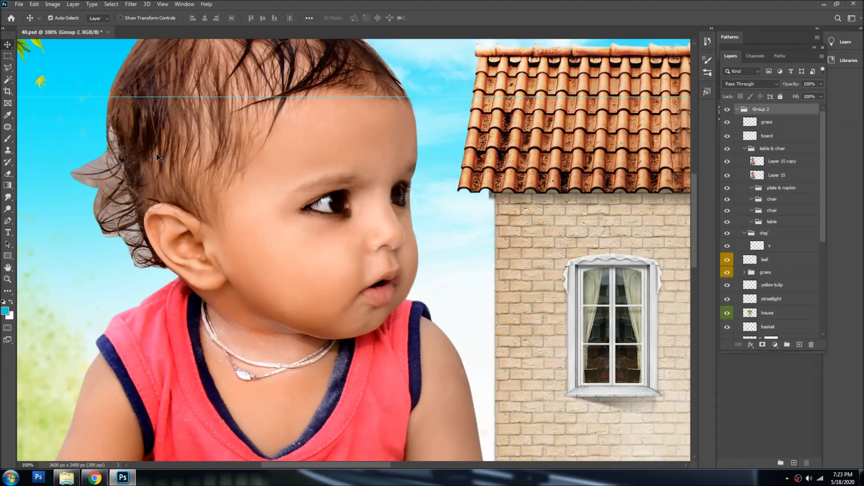
left_click(189, 160)
key("e")
scroll(104, 135, "up", 1)
- Erase the grey halo beside the baby's hair on Layer 15 copy
left_click_drag(108, 113, 66, 239)
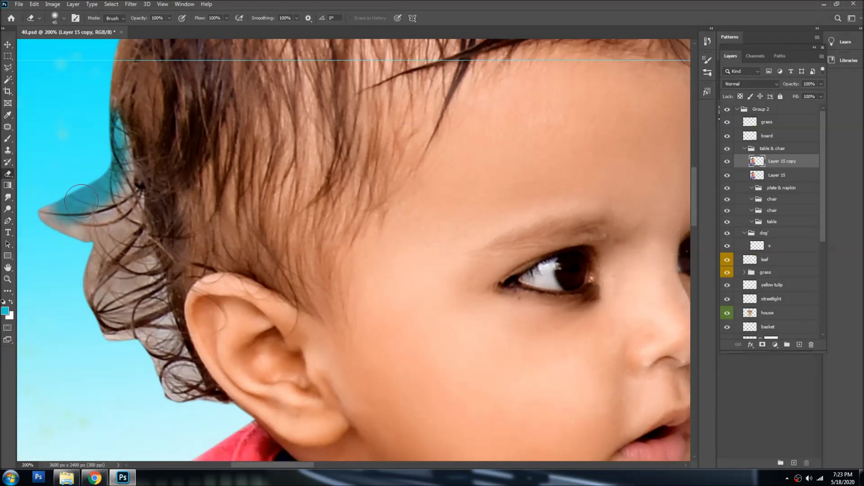
scroll(141, 161, "down", 1)
scroll(69, 226, "down", 1)
- Delete Layer 15, keeping only Layer 15 copy of the baby
key("v")
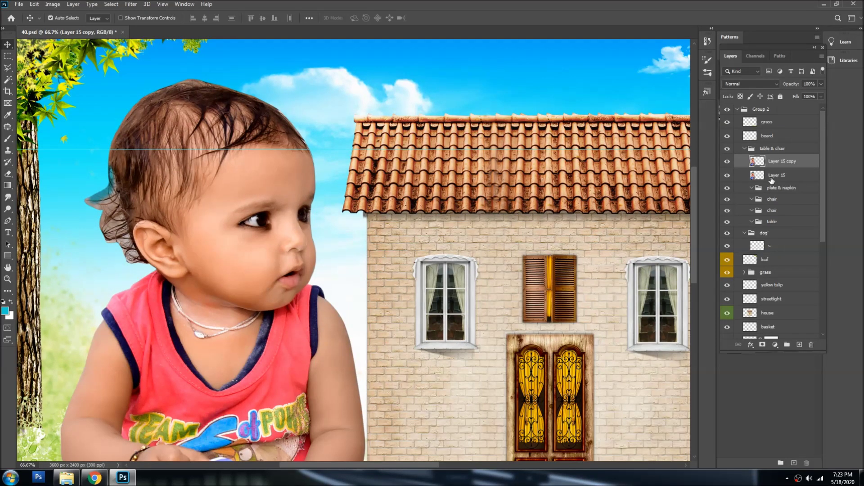
left_click(772, 175)
key("Delete")
key("ctrl+z")
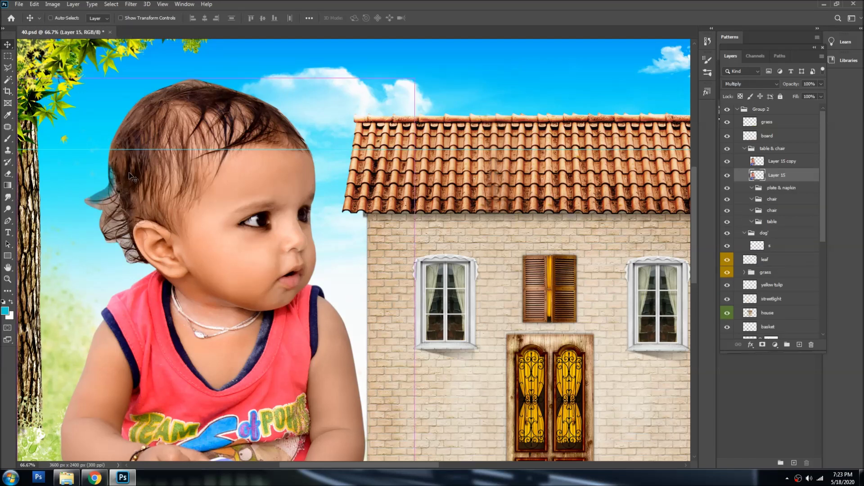
key("Delete")
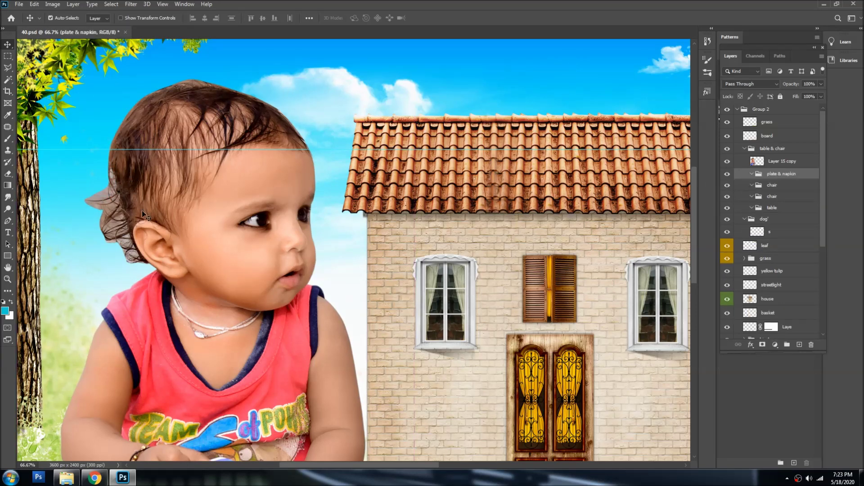
- Zoom in on the baby's hair and delete Group 2
left_click(122, 170)
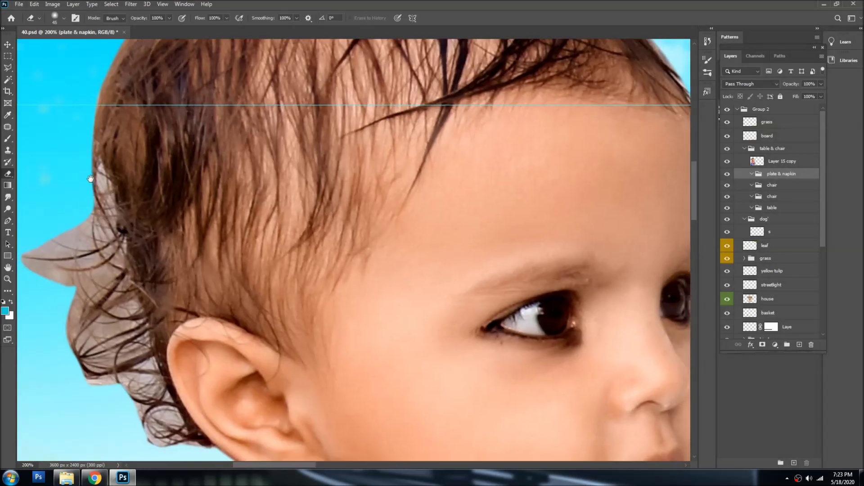
left_click_drag(94, 193, 173, 182)
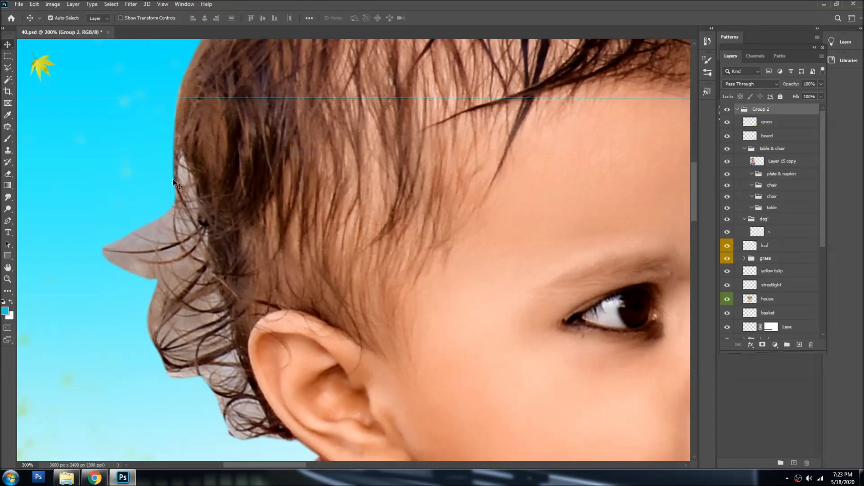
right_click(762, 111)
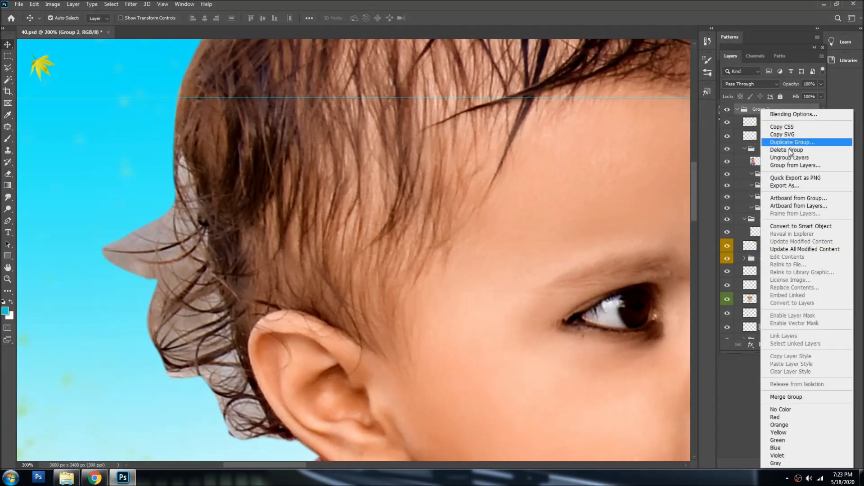
left_click(792, 150)
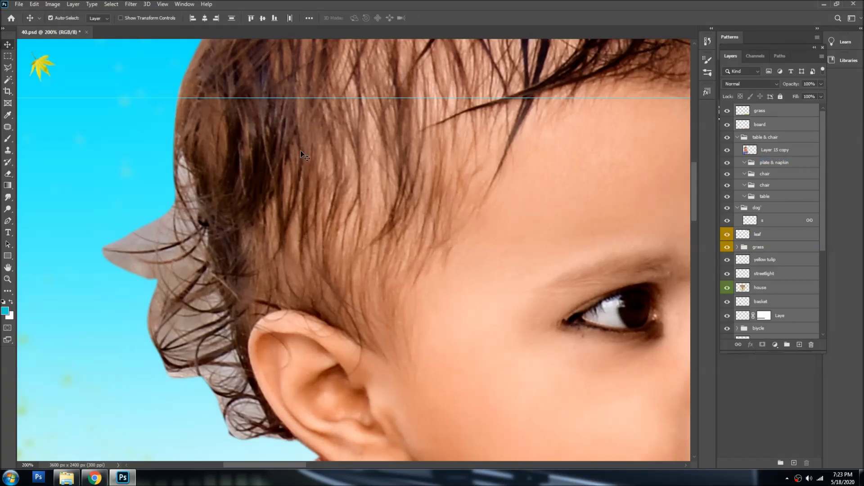
- Reselect Layer 15 copy and erase the remaining grey fringe beside the hair
right_click(301, 152)
left_click(313, 157)
left_click(789, 154)
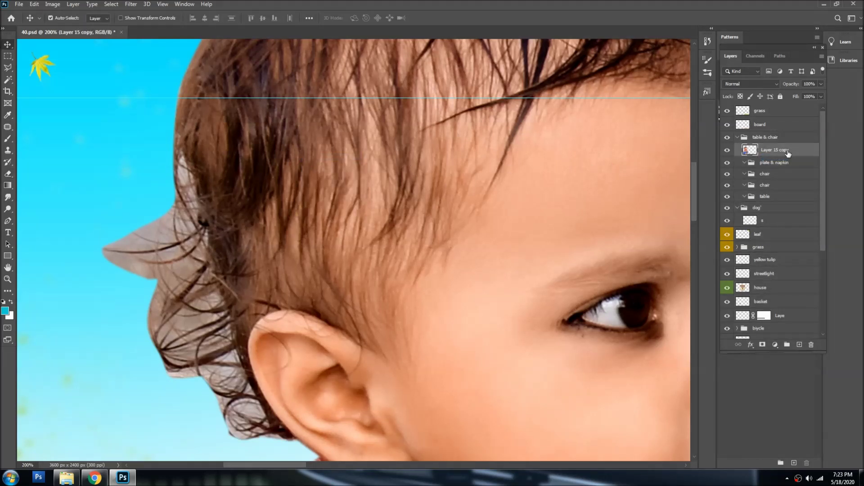
key("e")
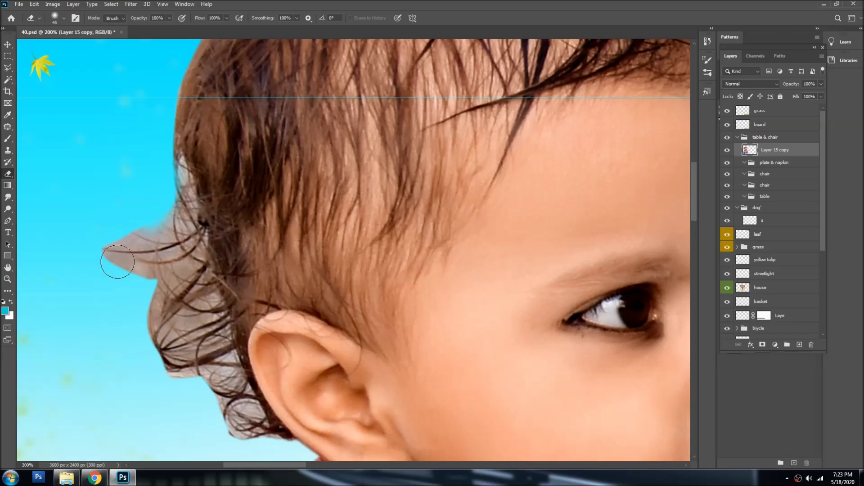
mouse_move(126, 214)
left_mouse_down()
mouse_move(130, 262)
mouse_move(162, 203)
mouse_move(116, 212)
mouse_move(128, 317)
left_mouse_up()
- Erase more grey fringe by the hair, then pen-trace a path along the hair edge
left_click_drag(166, 266, 167, 360)
key("v")
scroll(221, 272, "up", 1)
key("p")
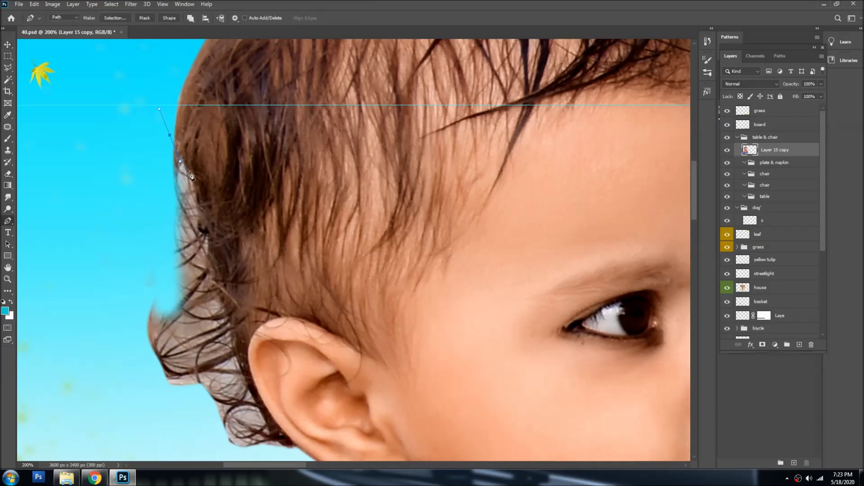
left_click_drag(224, 320, 212, 237)
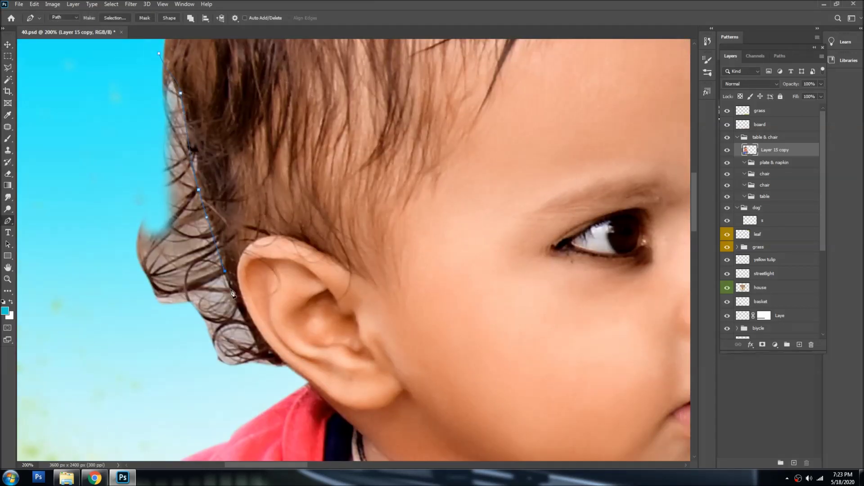
left_click_drag(66, 260, 69, 206)
mouse_move(85, 161)
left_mouse_down()
mouse_move(145, 195)
mouse_move(199, 171)
left_mouse_up()
- Convert the traced hair path into a selection, then deselect it
right_click(197, 183)
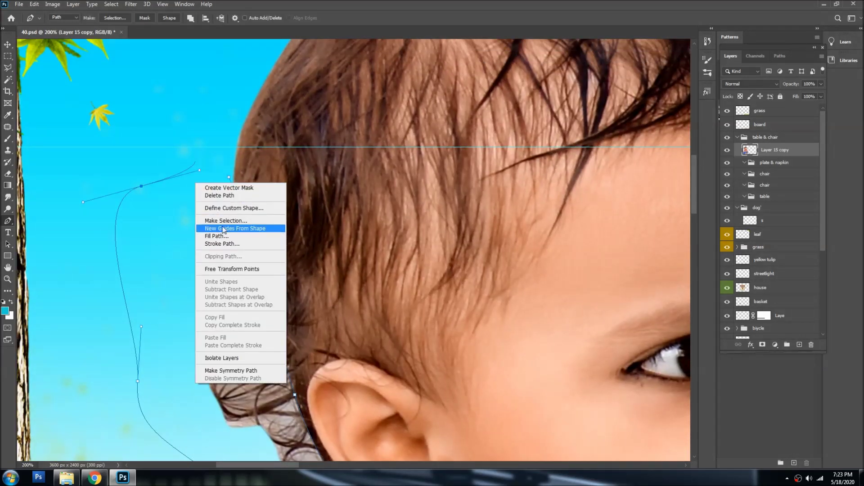
left_click(223, 221)
key("Return")
key("ctrl+d")
- Erase the stray hair along the head's left edge and fit the image on screen
key("e")
scroll(247, 162, "up", 1)
scroll(243, 149, "up", 1)
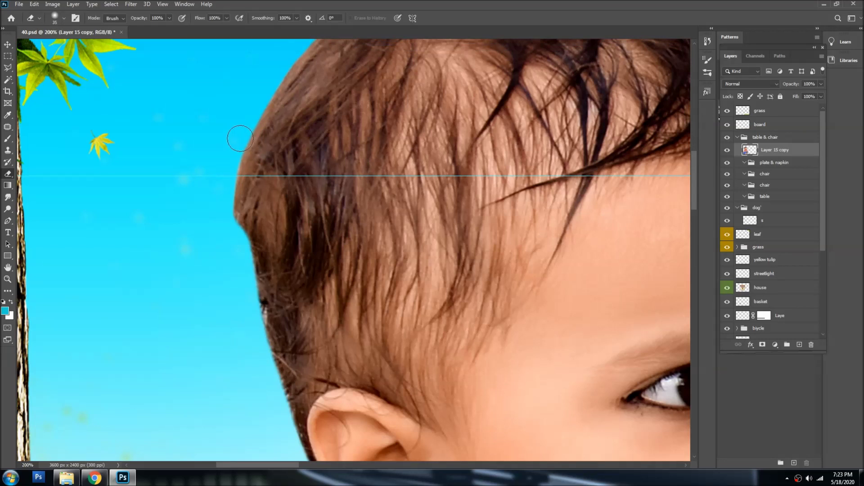
left_click_drag(240, 191, 233, 178)
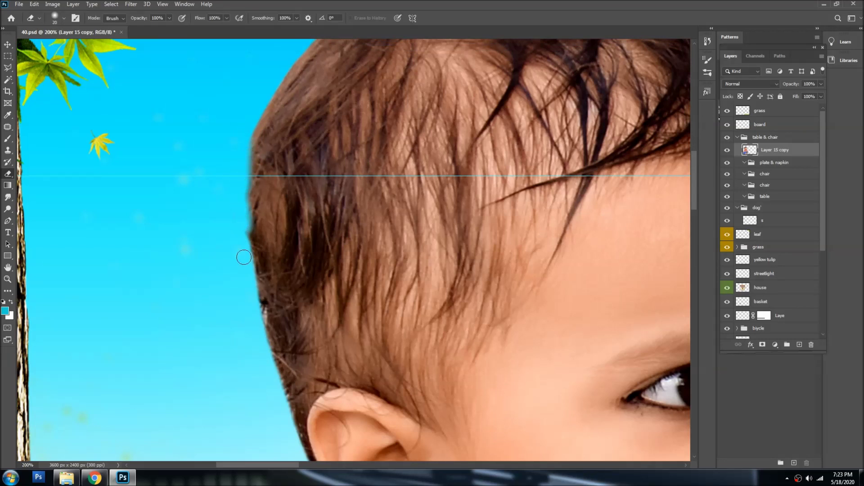
key("ctrl+0")
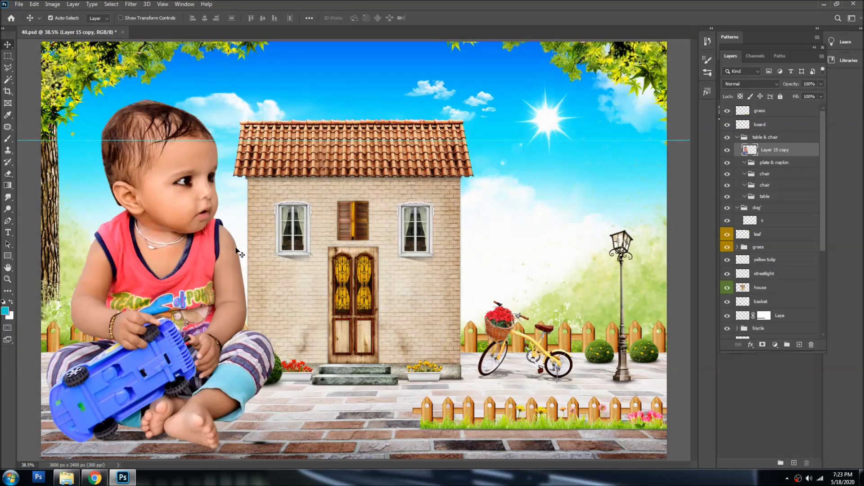
- Zoom into the head, erase stray hair along its top edge, then select the house layer
left_click(157, 81, "ctrl")
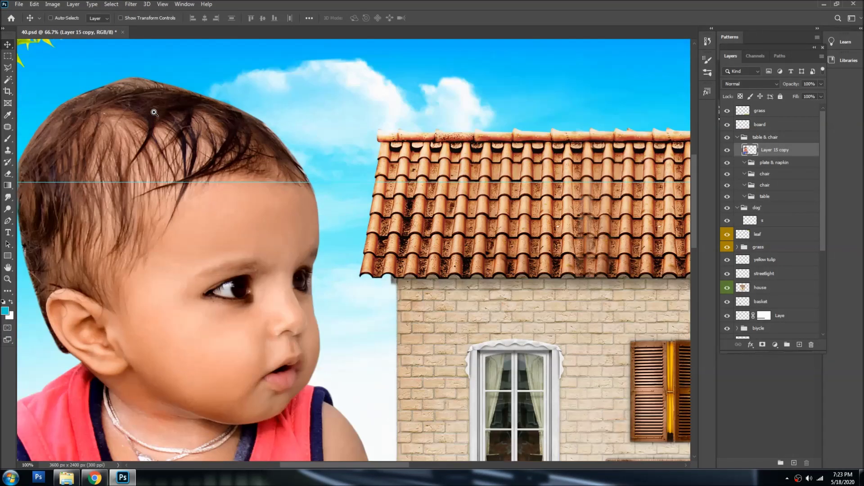
left_click_drag(88, 86, 203, 93)
left_click_drag(104, 92, 220, 94)
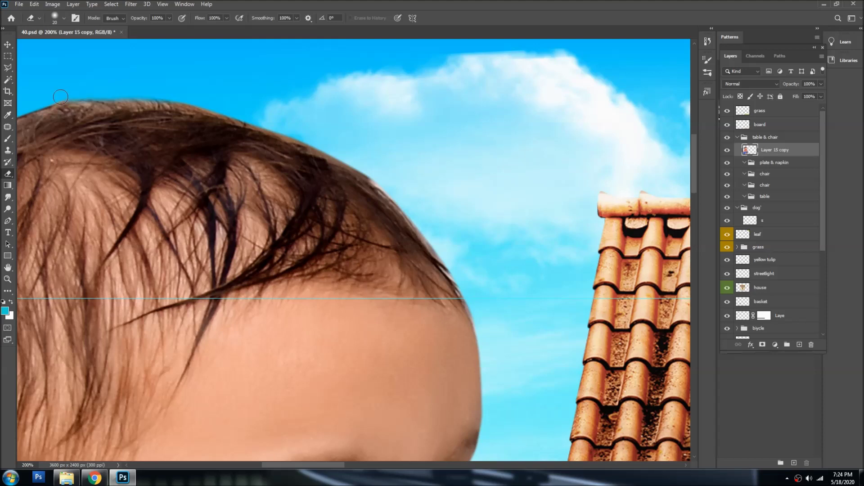
key("ctrl+0")
key("v")
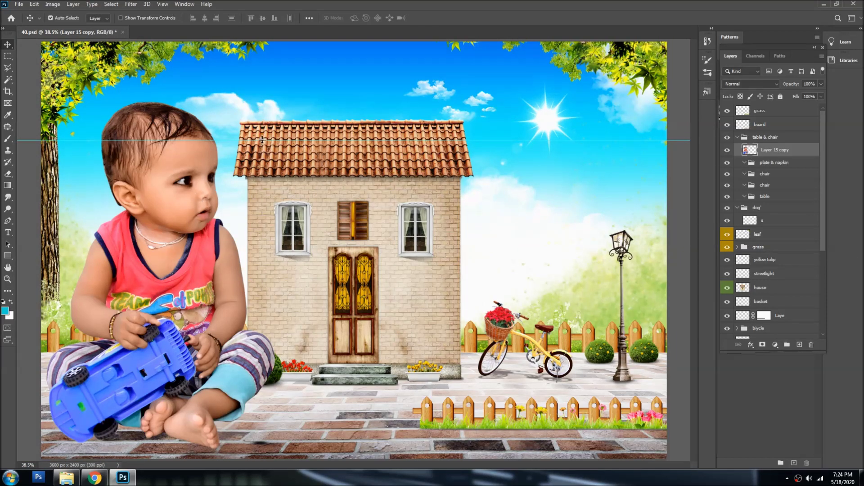
left_click(381, 210)
- Shift the house slightly right, nudging it twice with Shift+Right
left_click_drag(359, 211, 414, 202)
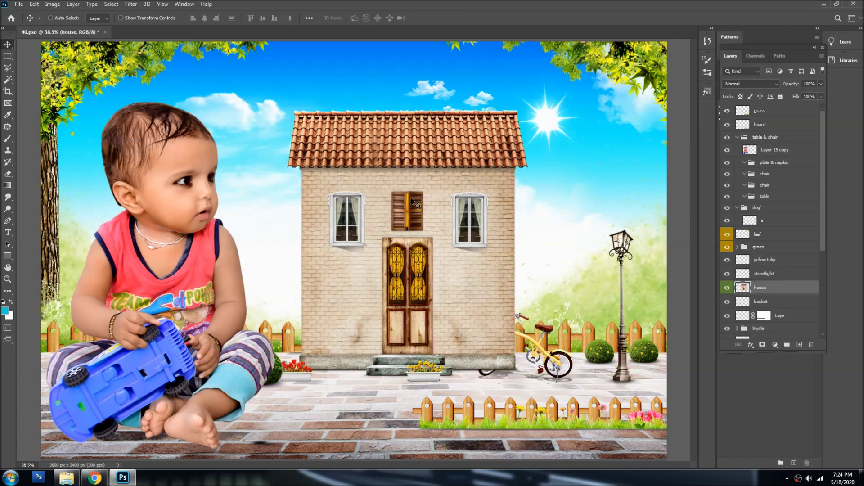
key("ctrl+z")
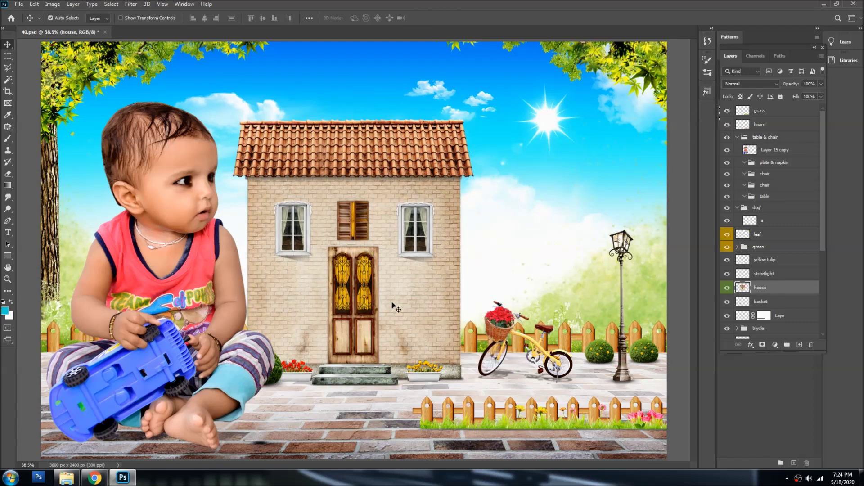
left_click_drag(395, 357, 322, 371)
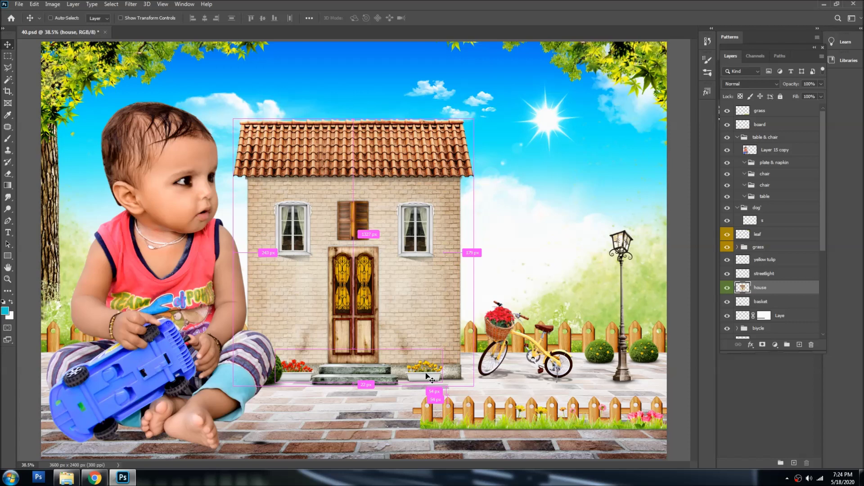
left_click_drag(364, 270, 366, 268)
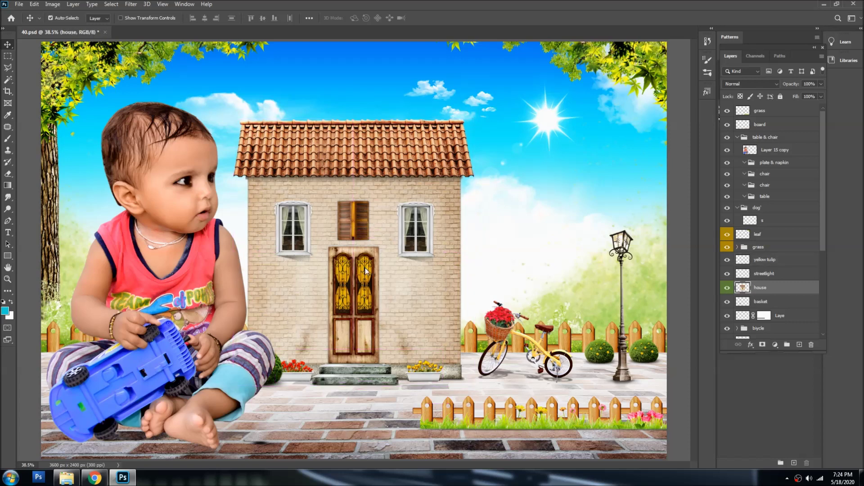
left_click_drag(300, 374, 296, 373)
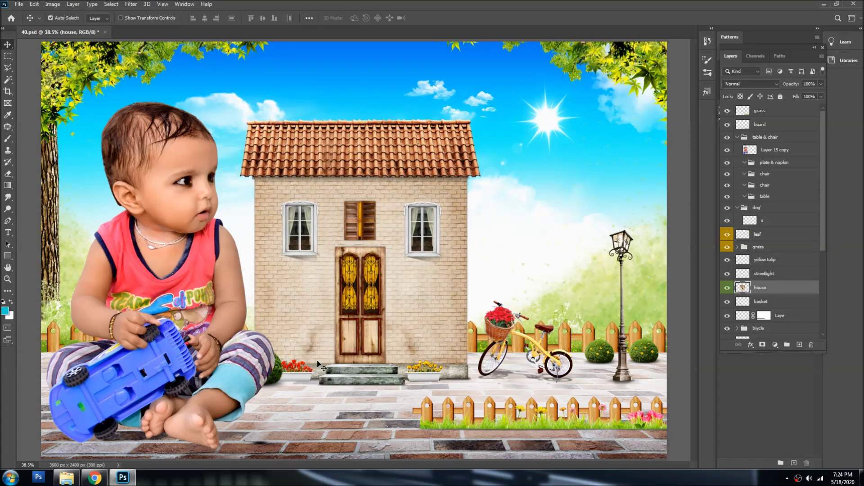
right_click(297, 373)
left_click(302, 376)
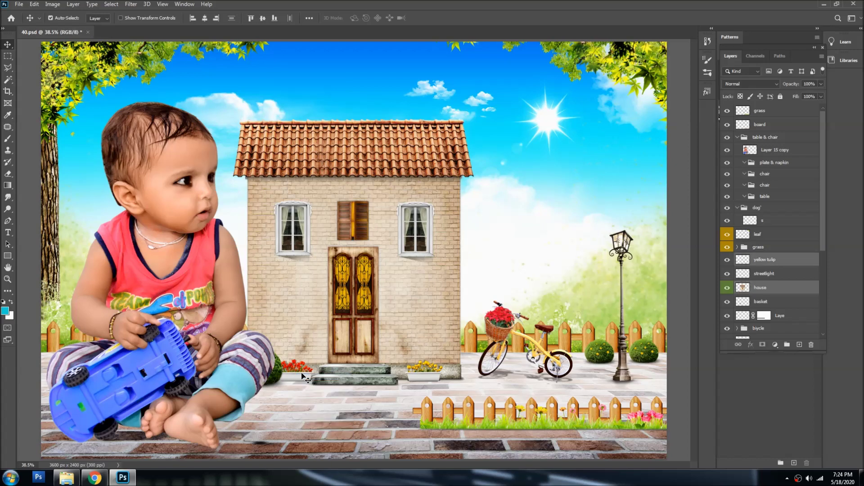
key("shift+Right")
key("shift+Right")
key("shift+Right")
key("shift+Right")
key("shift+Right")
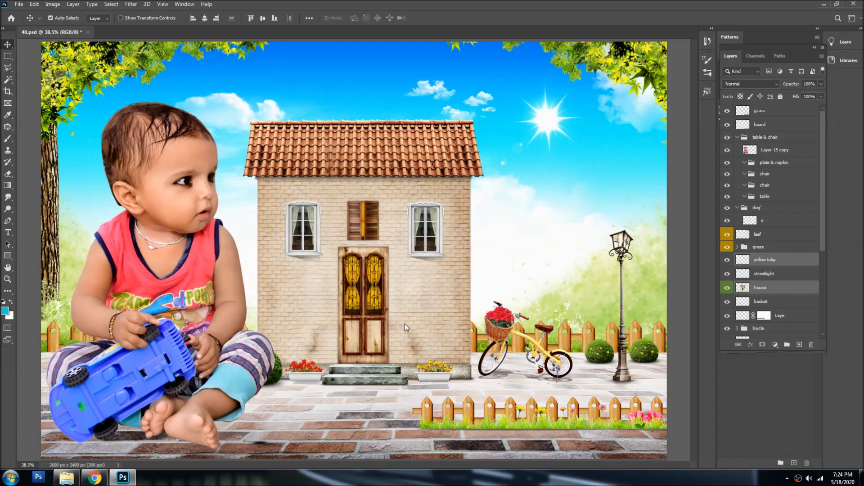
key("shift+Right")
- Select the table & chair group, briefly hide and reshow the baby, and expand the grass group
right_click(191, 266)
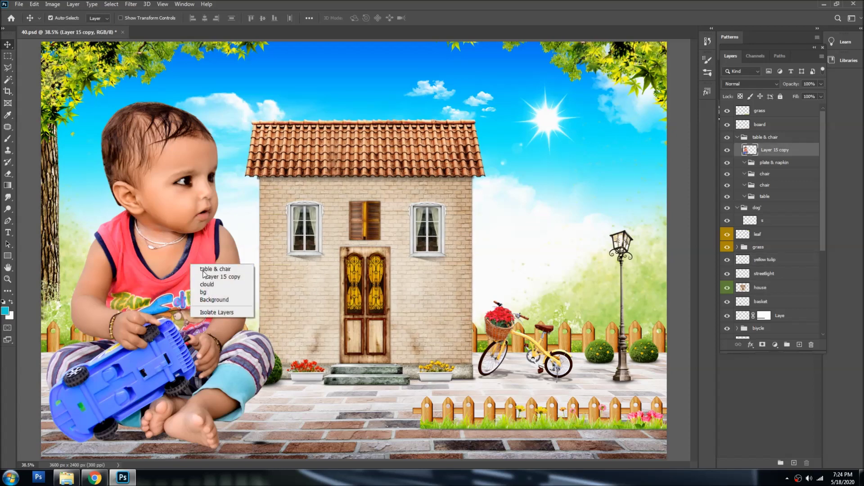
left_click(212, 272)
left_click(726, 151)
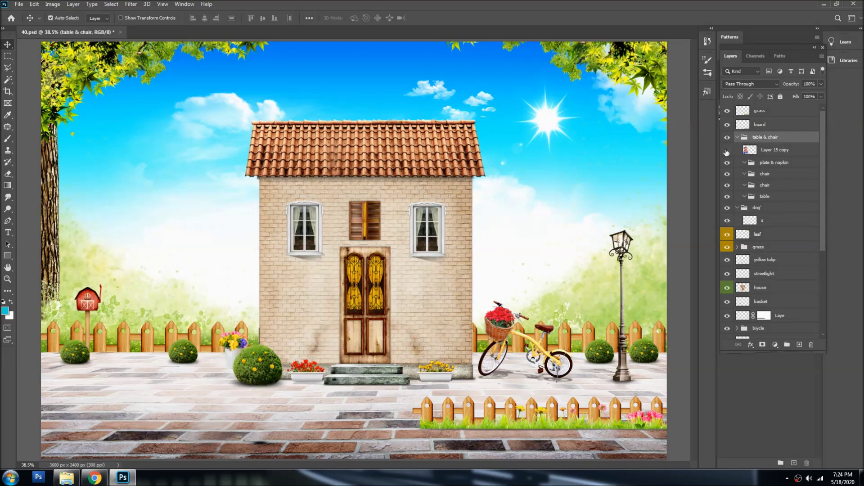
left_click(726, 151)
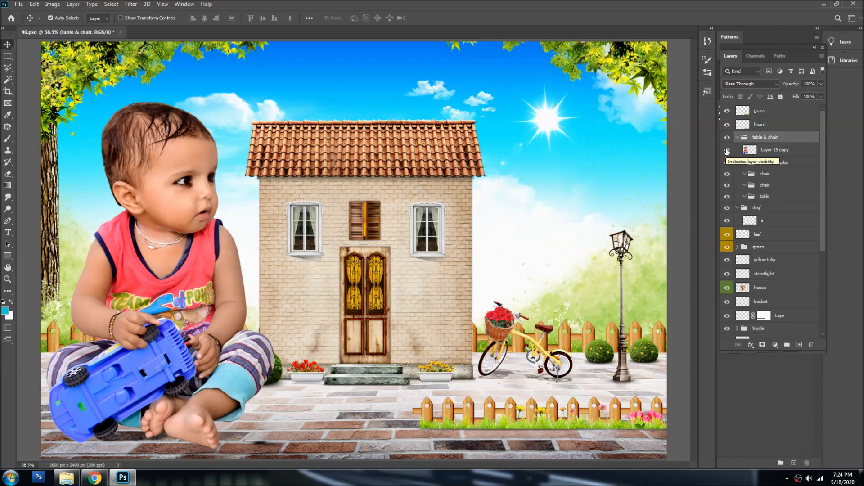
left_click(274, 372)
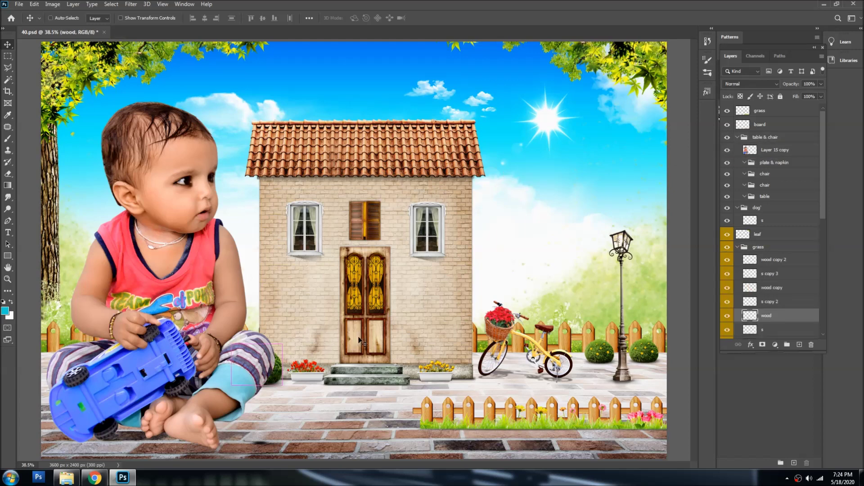
- Free-transform the round bush onto the paving in front of the house door
key("ctrl+t")
mouse_move(277, 369)
left_mouse_down()
mouse_move(608, 374)
mouse_move(431, 374)
mouse_move(363, 396)
left_mouse_up()
key("Return")
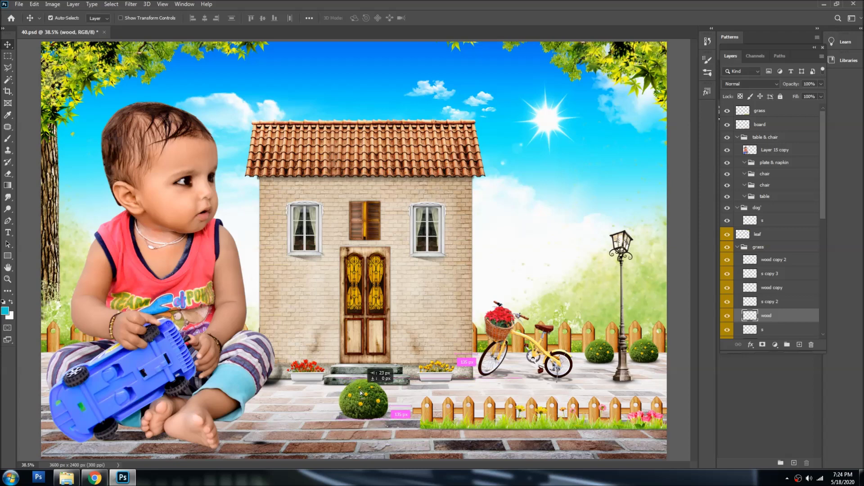
left_click_drag(165, 293, 171, 302)
key("ctrl+minus")
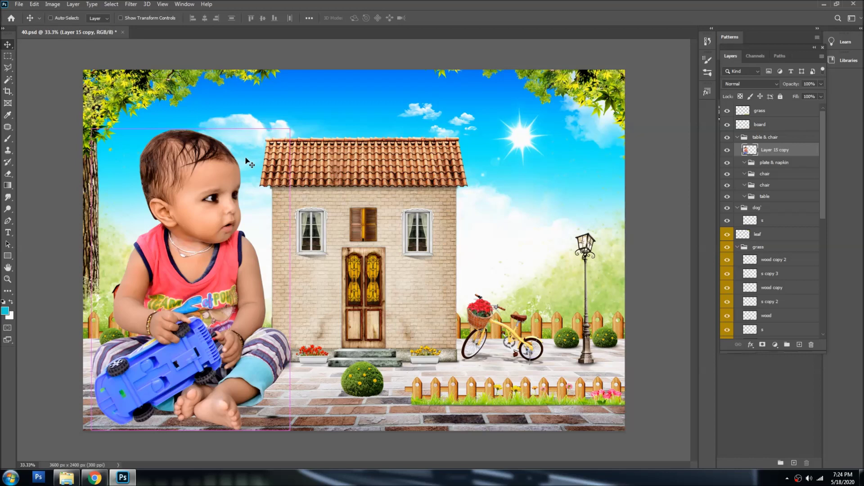
- Start resizing the baby and the table & chair group, cancelling both transforms
key("ctrl+t")
left_click_drag(290, 131, 302, 118)
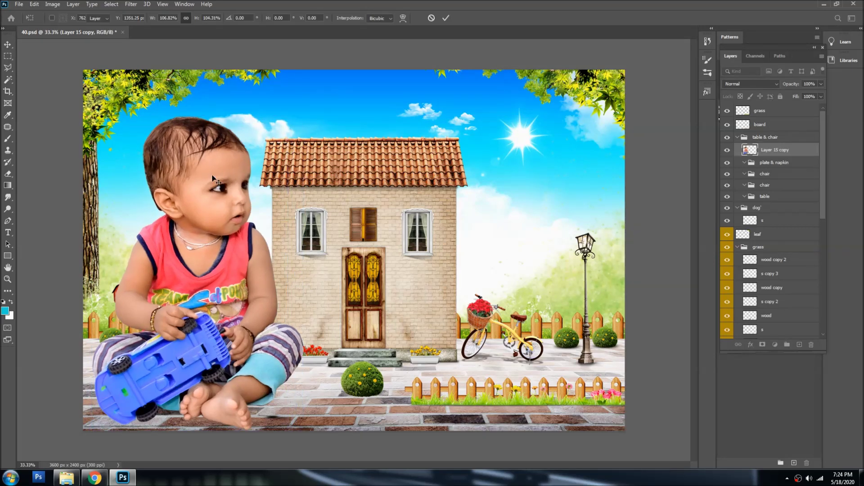
key("Escape")
left_click(234, 189)
key("ctrl+t")
key("Escape")
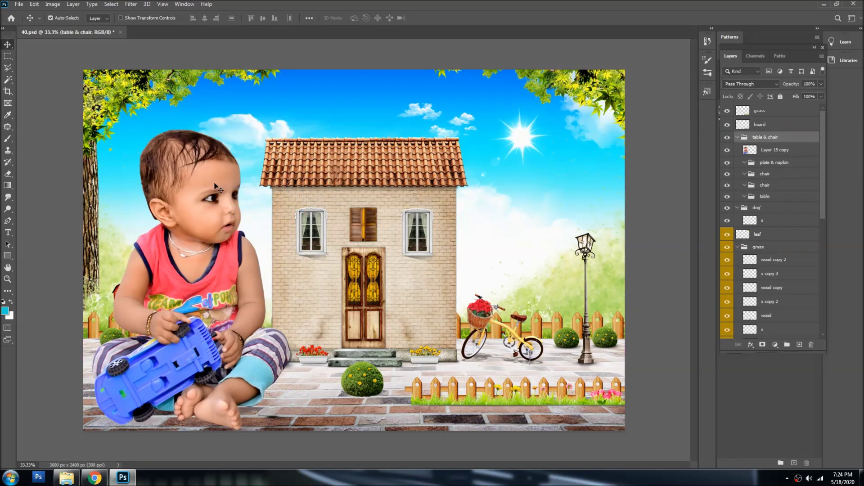
- Scale the baby layer up slightly from its top-right corner and flatten the image
left_click(775, 151)
key("ctrl+t")
left_click_drag(289, 134, 298, 120)
key("Return")
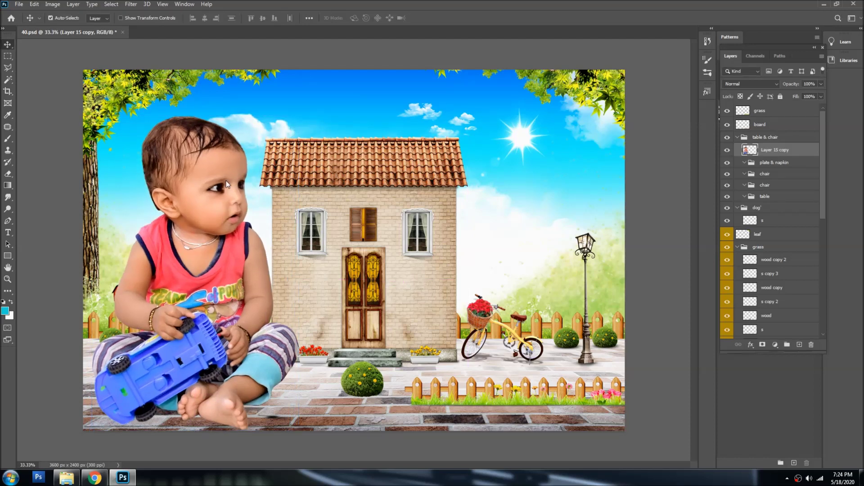
key("ctrl+shift+e")
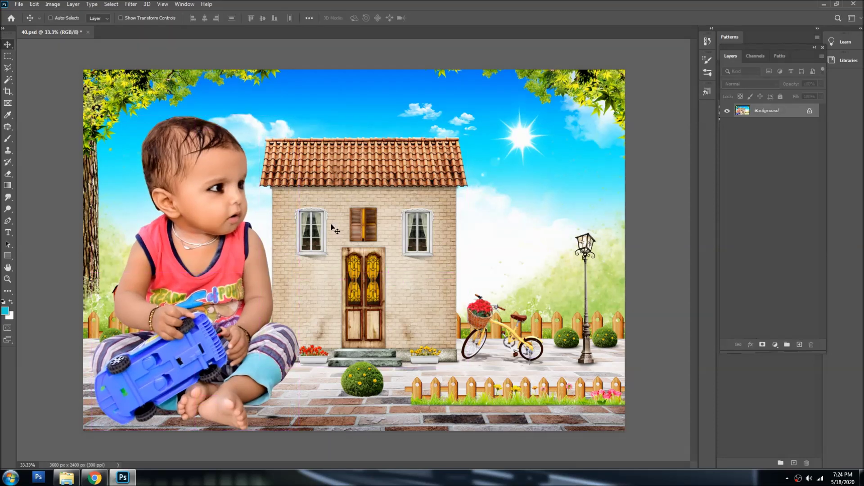
- Undo the flattening and save the composite as 400.psd
key("ctrl+minus")
key("ctrl+minus")
key("ctrl+minus")
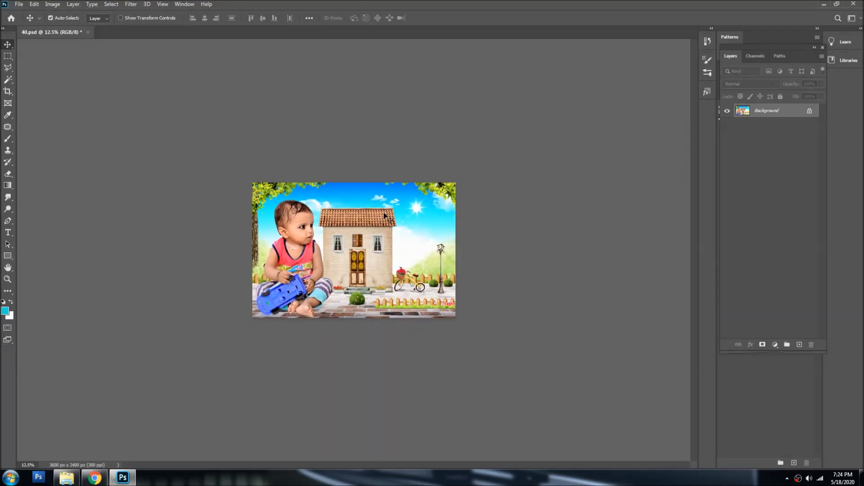
key("ctrl+0")
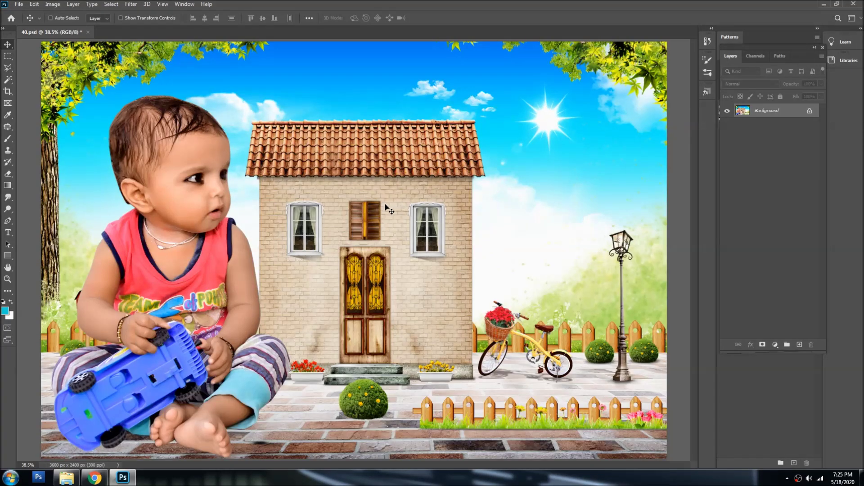
key("ctrl+z")
key("ctrl+shift+s")
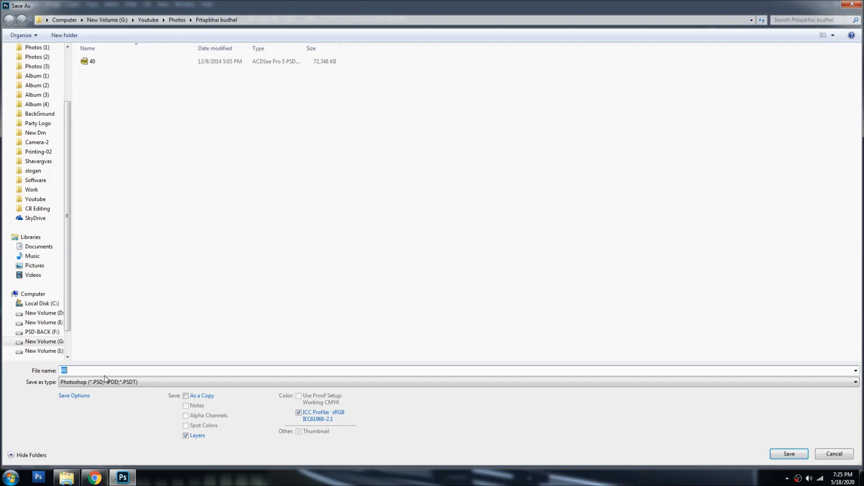
type("0")
key("Return")
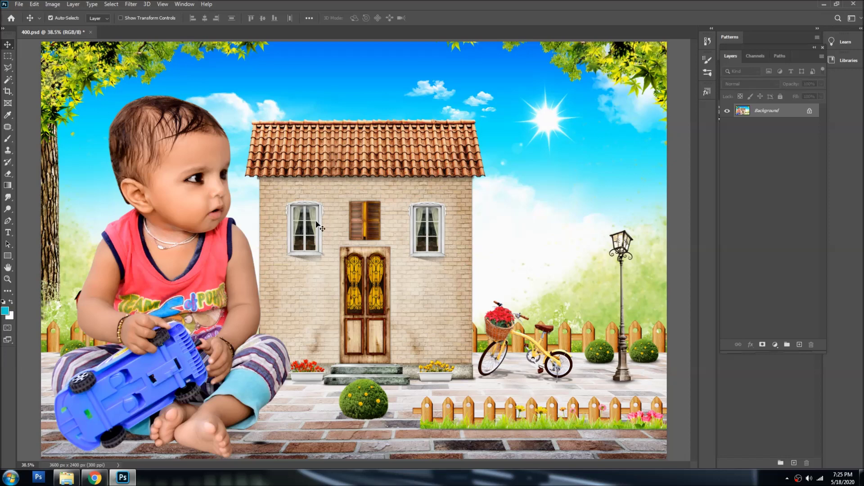
- Apply a Camera Raw post-crop vignette to darken the scene's edges
left_click(133, 4)
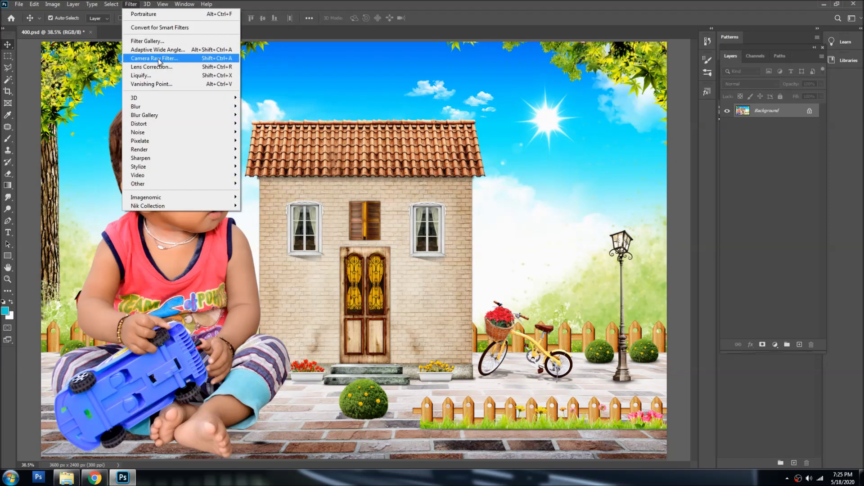
left_click(158, 58)
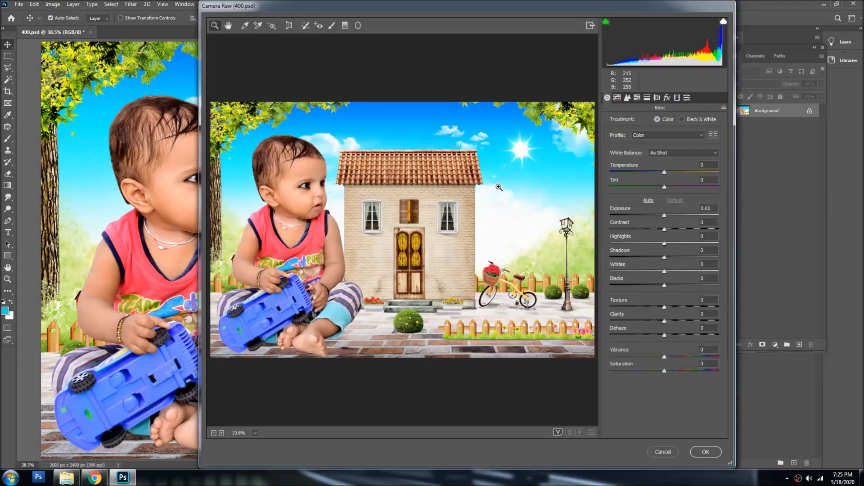
left_click(657, 98)
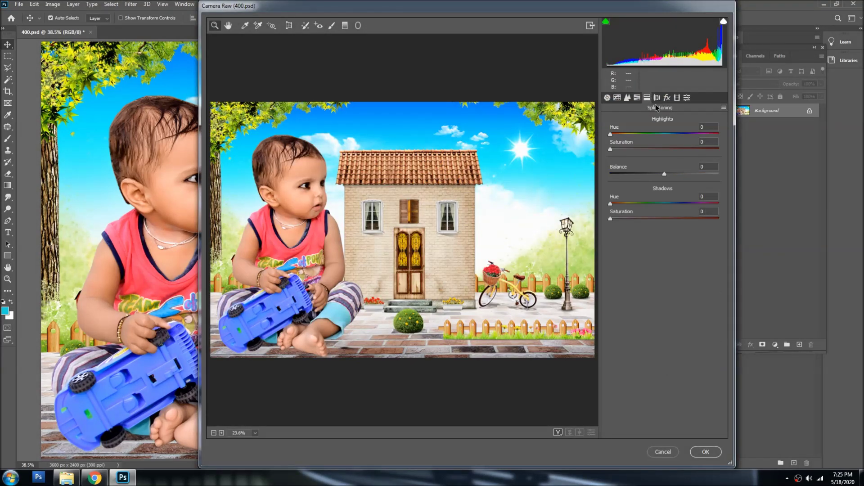
left_click(667, 97)
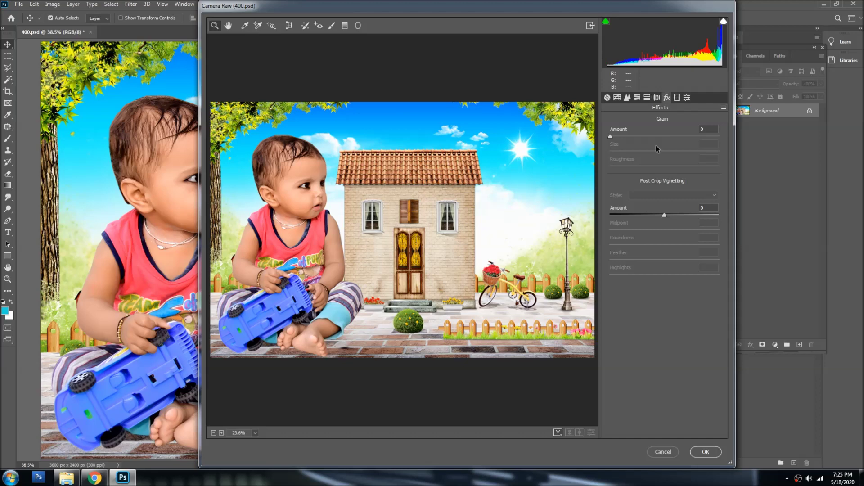
mouse_move(664, 214)
left_mouse_down()
mouse_move(686, 214)
mouse_move(637, 216)
left_mouse_up()
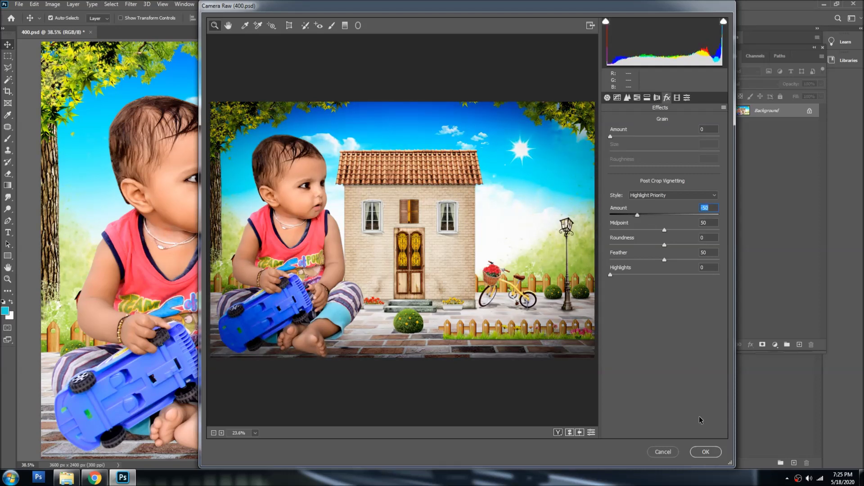
left_click(705, 452)
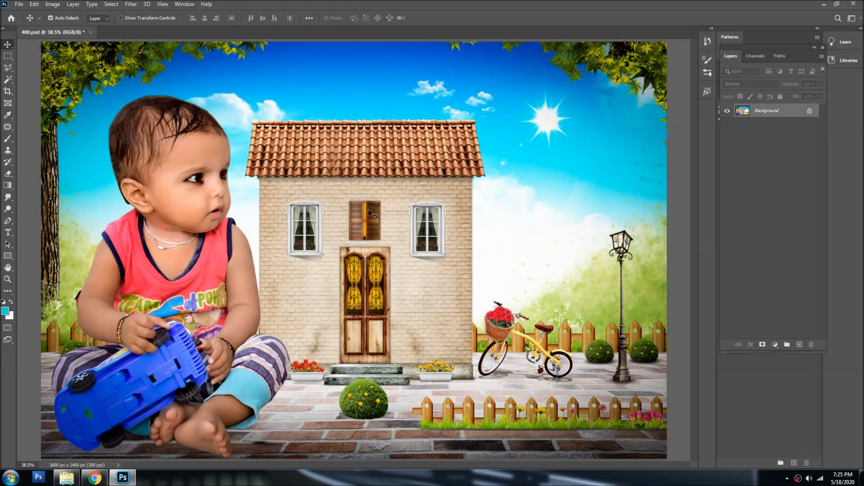
- Duplicate the scene and scale the copy down to about 97%
key("ctrl+minus")
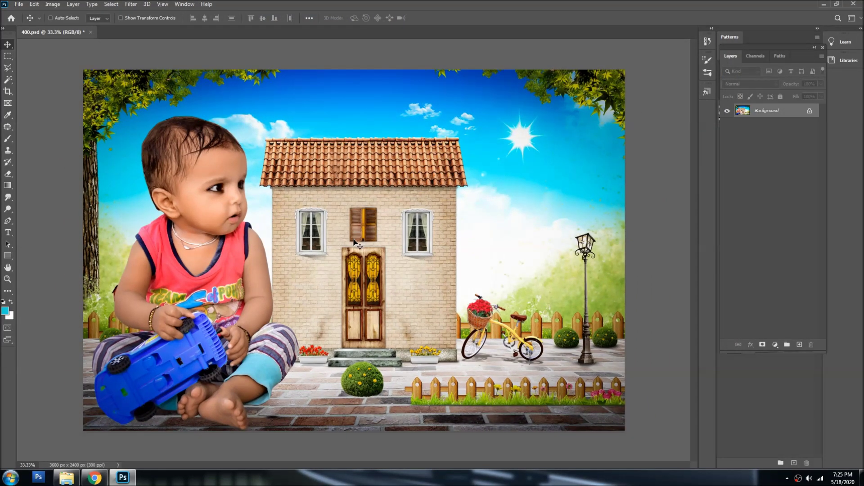
key("ctrl+j")
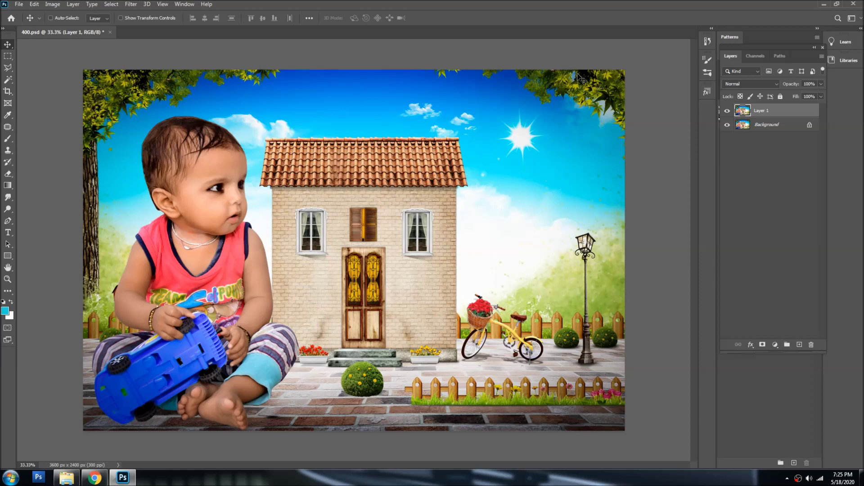
key("ctrl+t")
left_click_drag(624, 69, 622, 69)
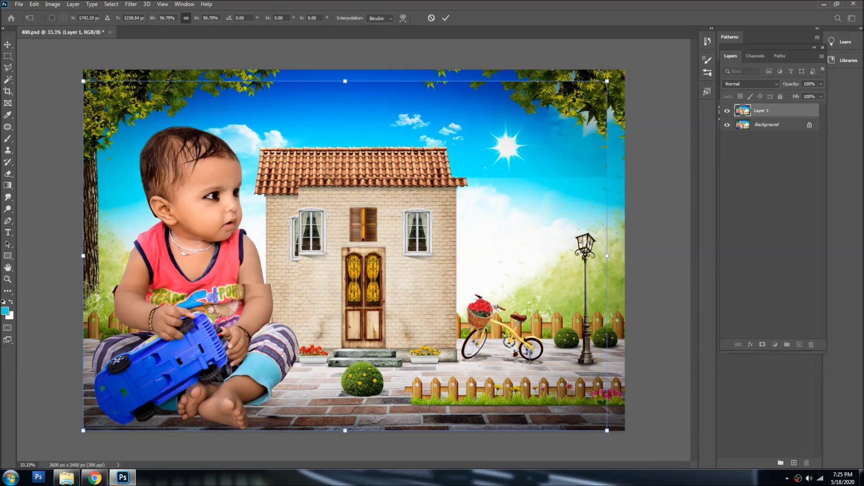
left_click_drag(624, 68, 526, 123)
left_click_drag(429, 137, 436, 136)
key("Return")
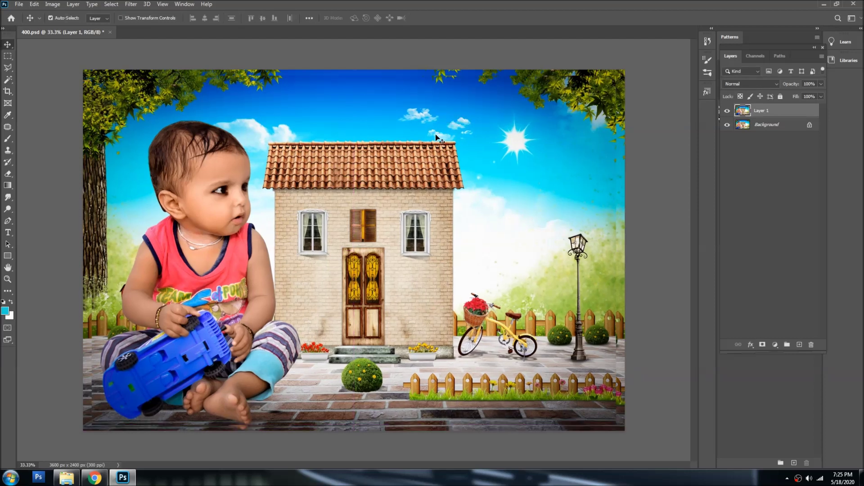
- Stroke the shrunken copy with a white outline
key("alt+e")
key("s")
left_click(398, 141)
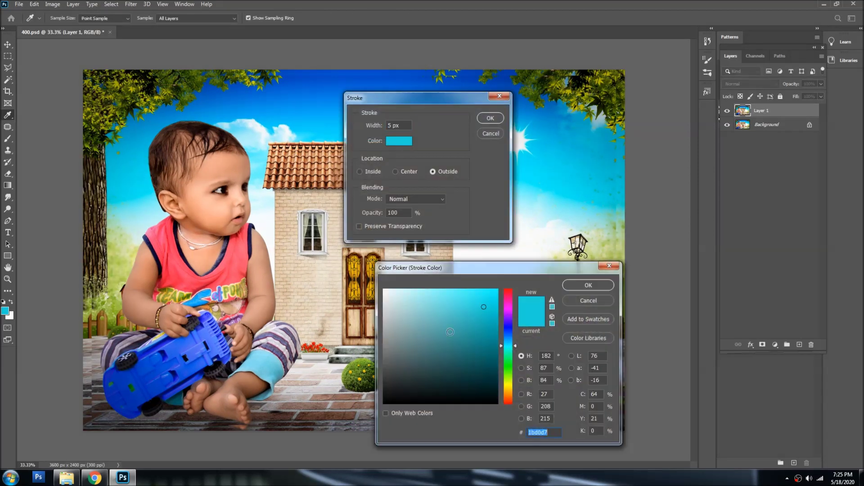
key("Return")
key("Return")
key("v")
- Fill the Background layer with black and flatten the image
right_click(256, 176)
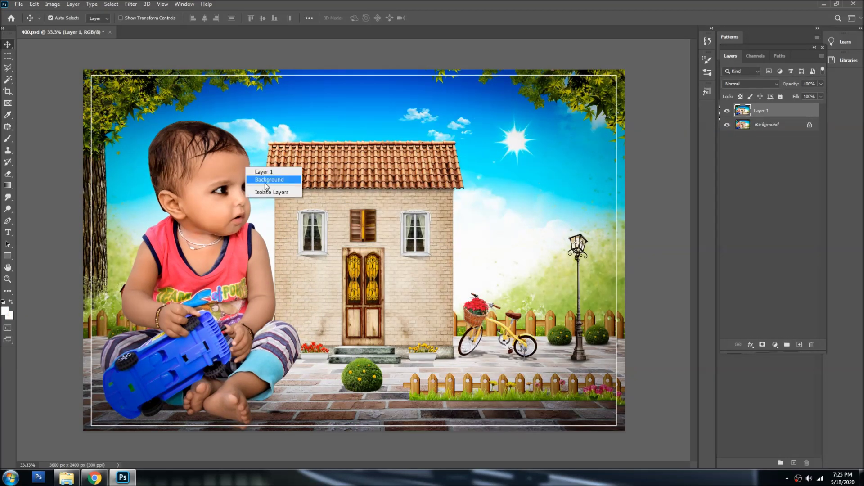
left_click(271, 179)
left_click(9, 315)
left_click(392, 412)
left_click(587, 283)
key("ctrl+BackSpace")
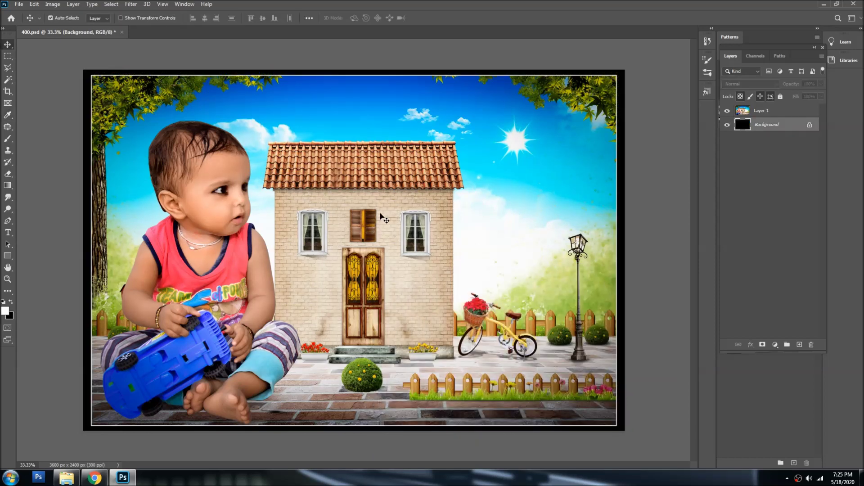
key("ctrl+shift+e")
key("ctrl+shift+s")
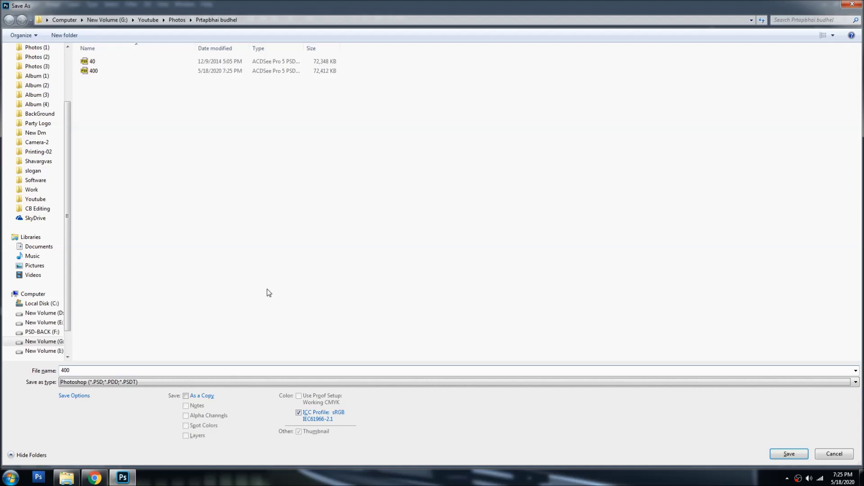
- Save the picture as a maximum-quality JPEG named 400 and close it
key("j")
key("Return")
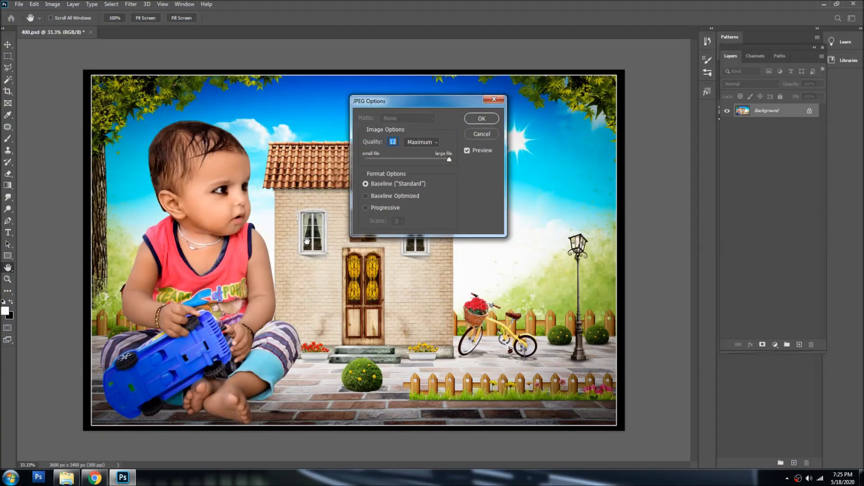
key("Return")
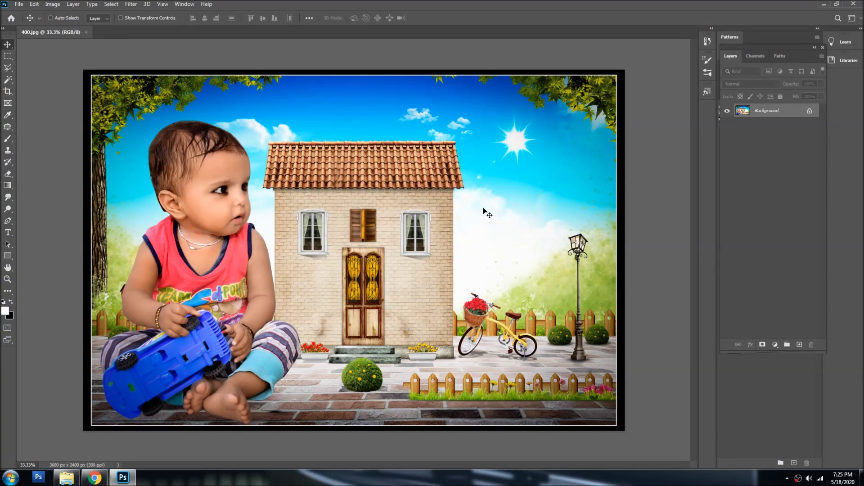
key("ctrl+w")
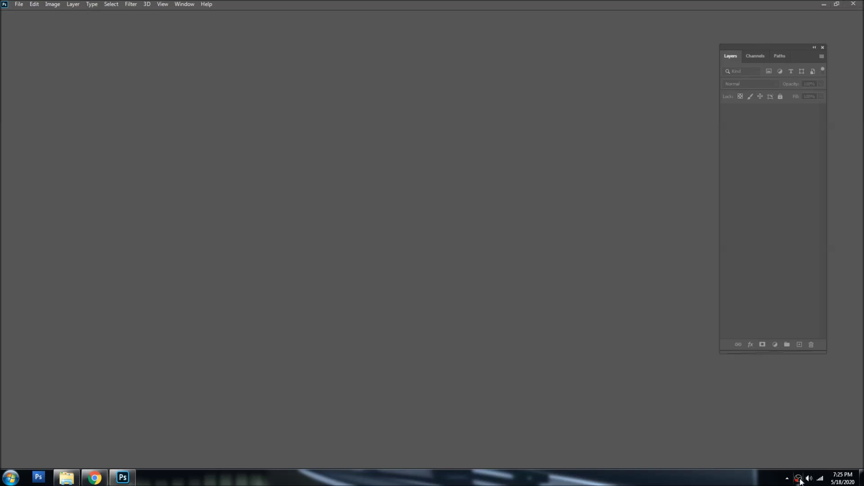
- In the photos folder, preview the original baby photo and the 400 JPEG, then refresh
right_click(798, 479)
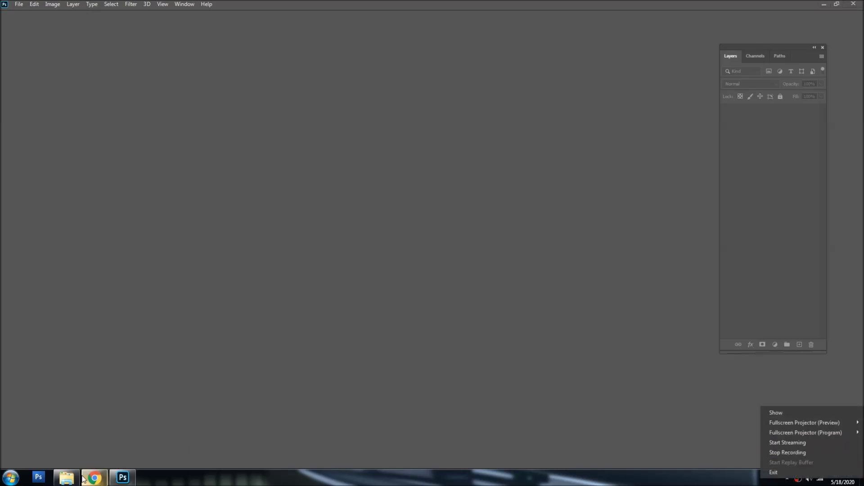
left_click(67, 478)
left_click(152, 131)
double_click(152, 131)
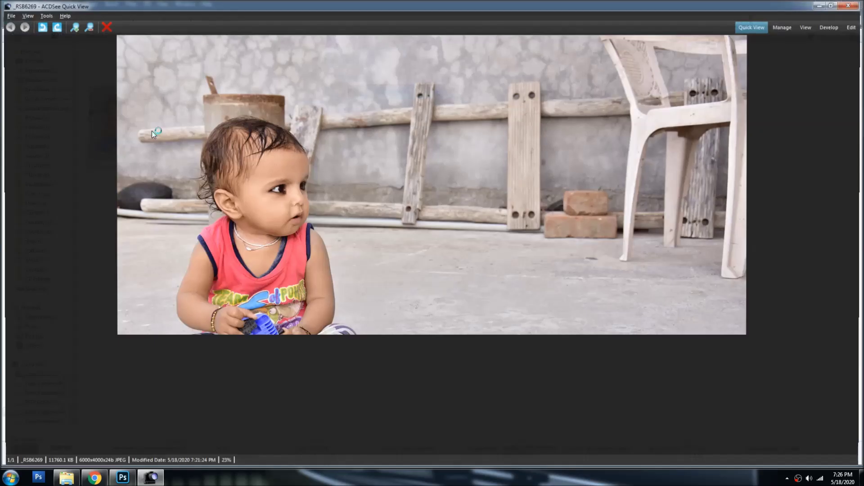
left_click(857, 4)
double_click(438, 109)
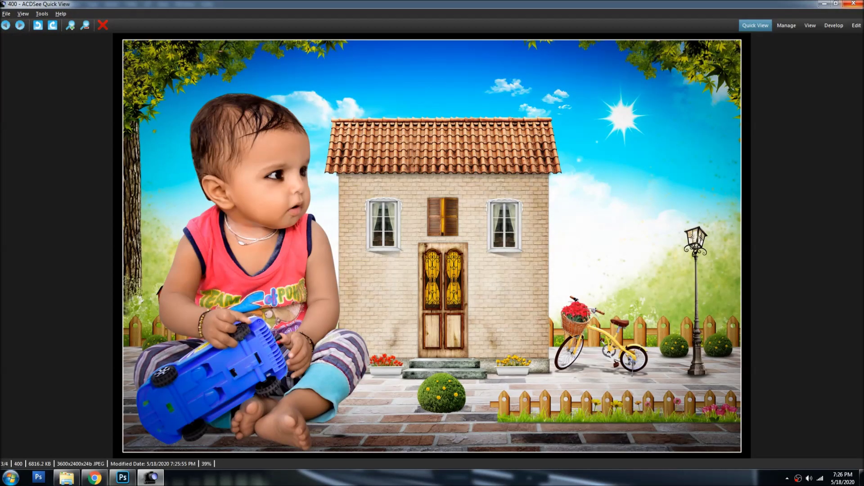
left_click(854, 4)
right_click(477, 297)
left_click(495, 332)
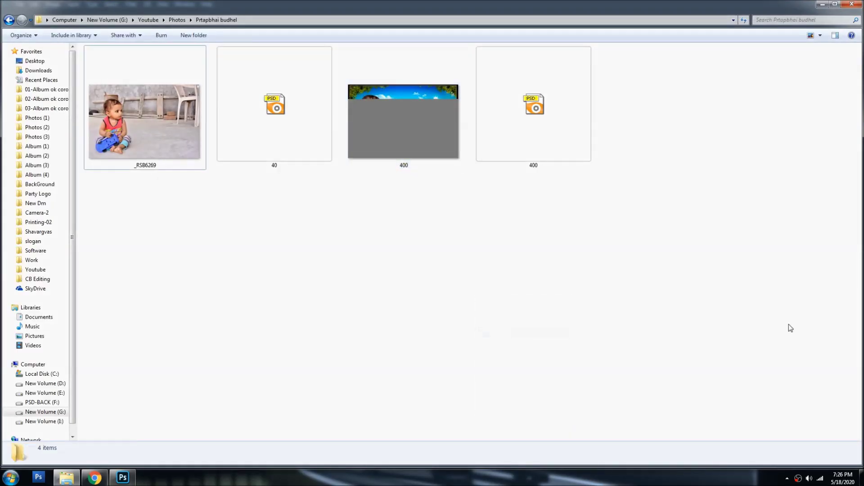
left_click(423, 90)
right_click(799, 479)
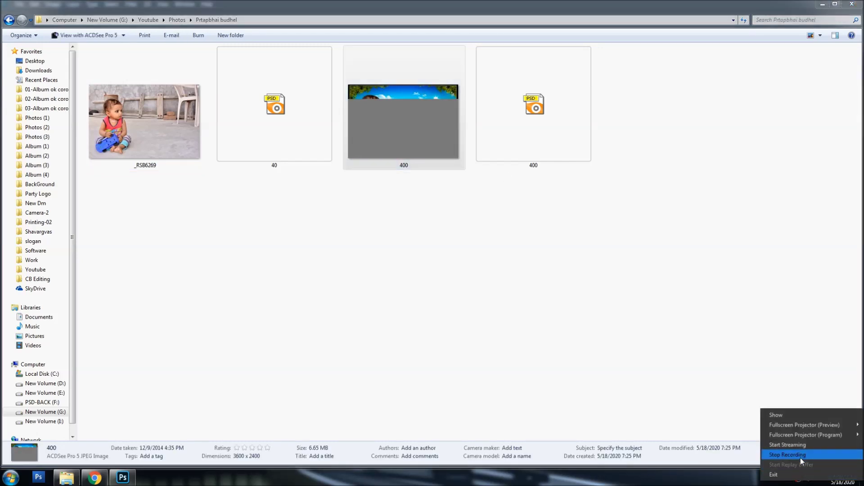